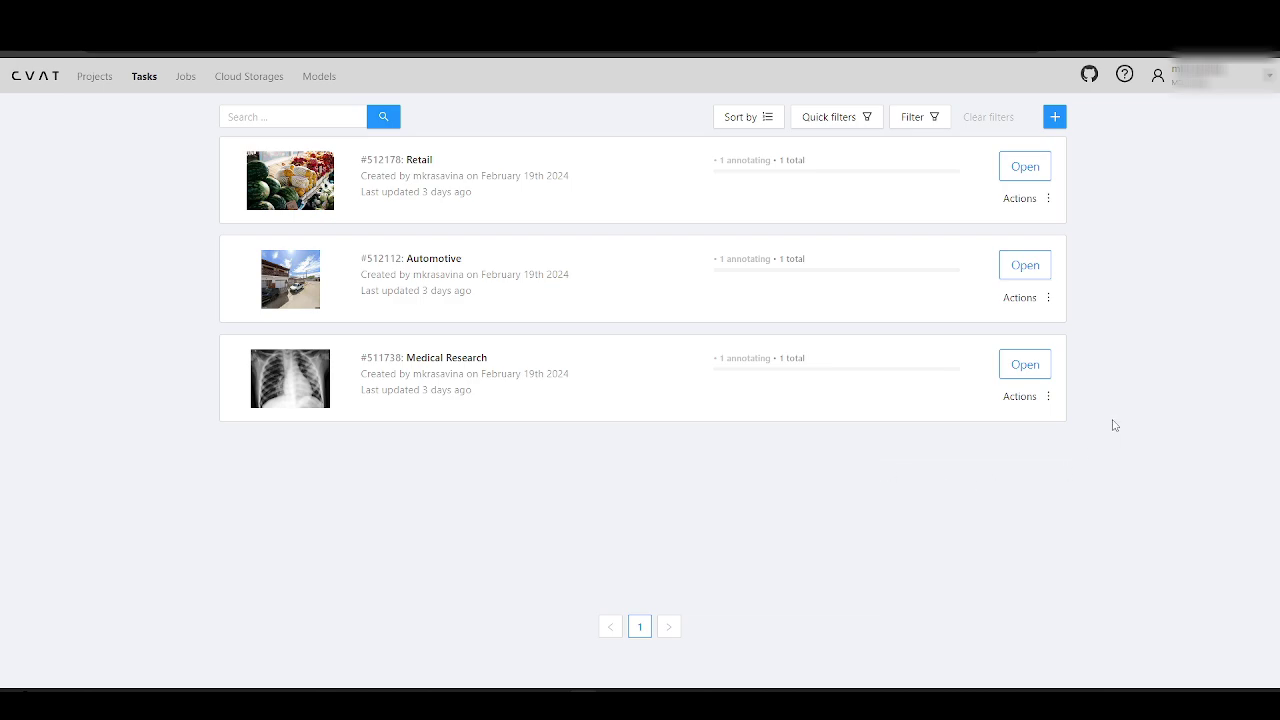
# - Open the annotation job of the Retail task and raise the opacity of its shapes to make their fill clearly visible
pyautogui.click(1025, 167)
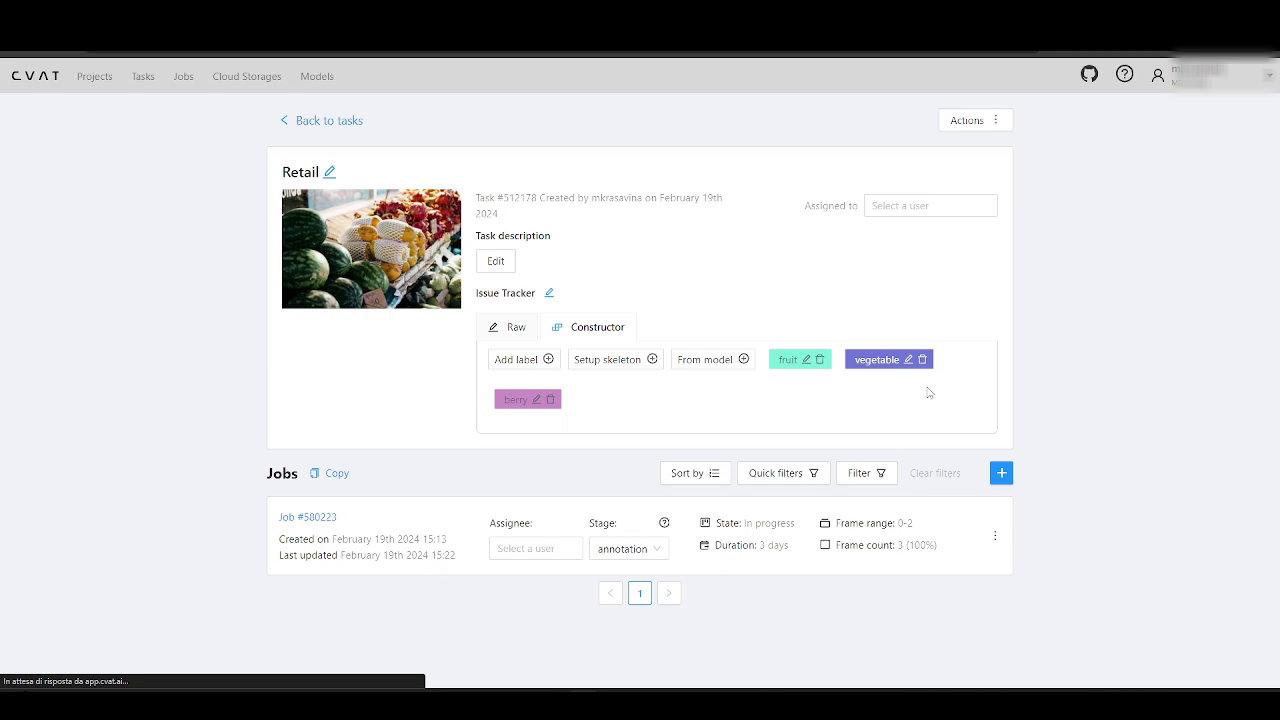
pyautogui.click(310, 518)
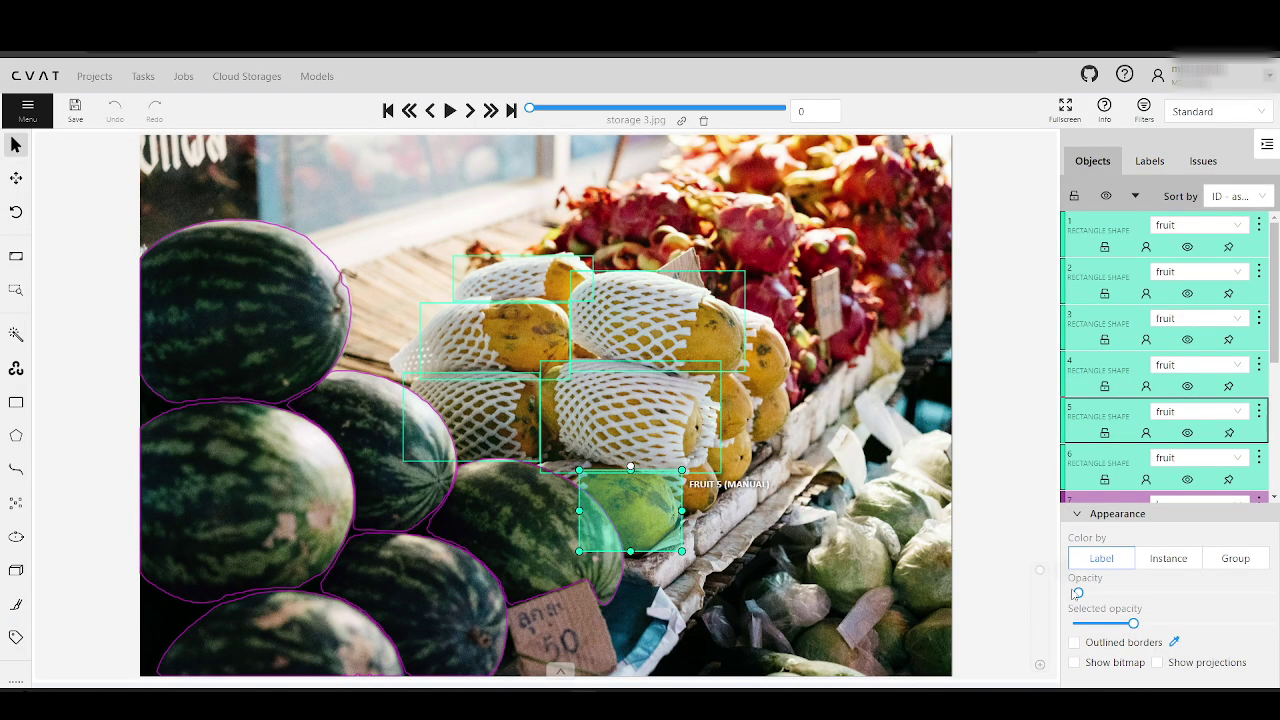
pyautogui.moveTo(1078, 593); pyautogui.dragTo(1210, 594)
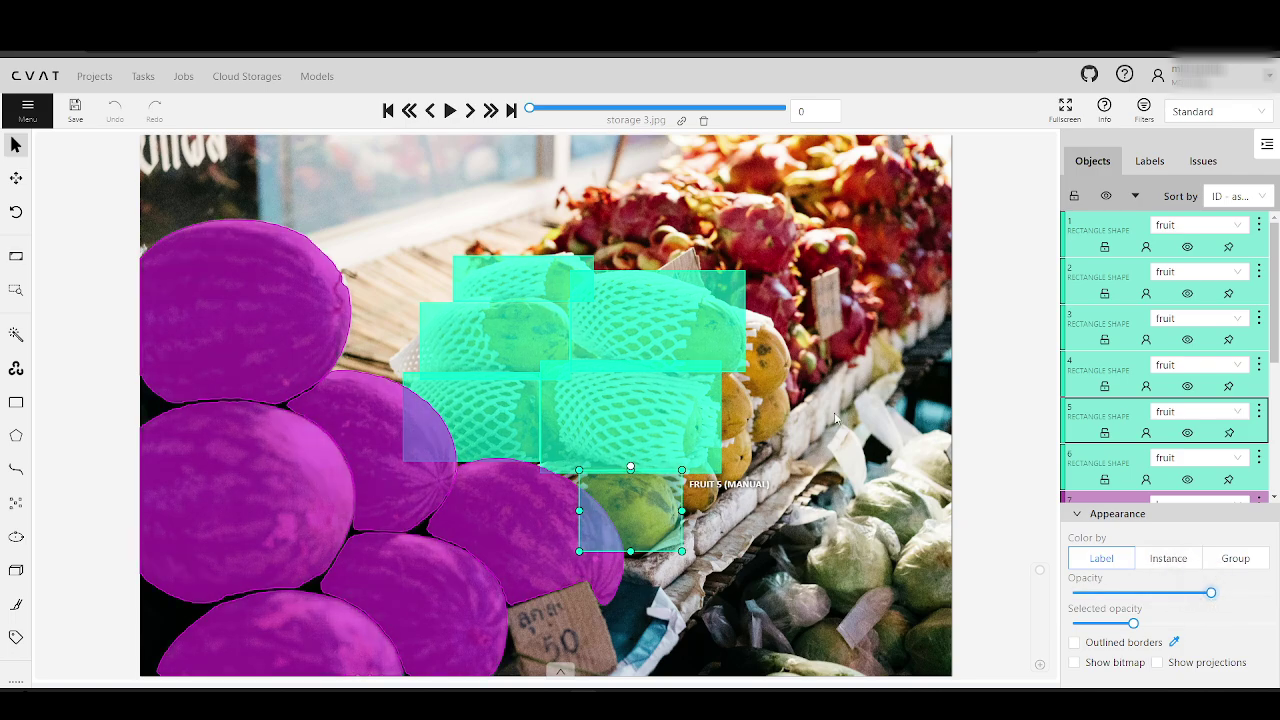
# - Examine the annotations on the job's other two frames and return to frame 0
pyautogui.click(470, 111)
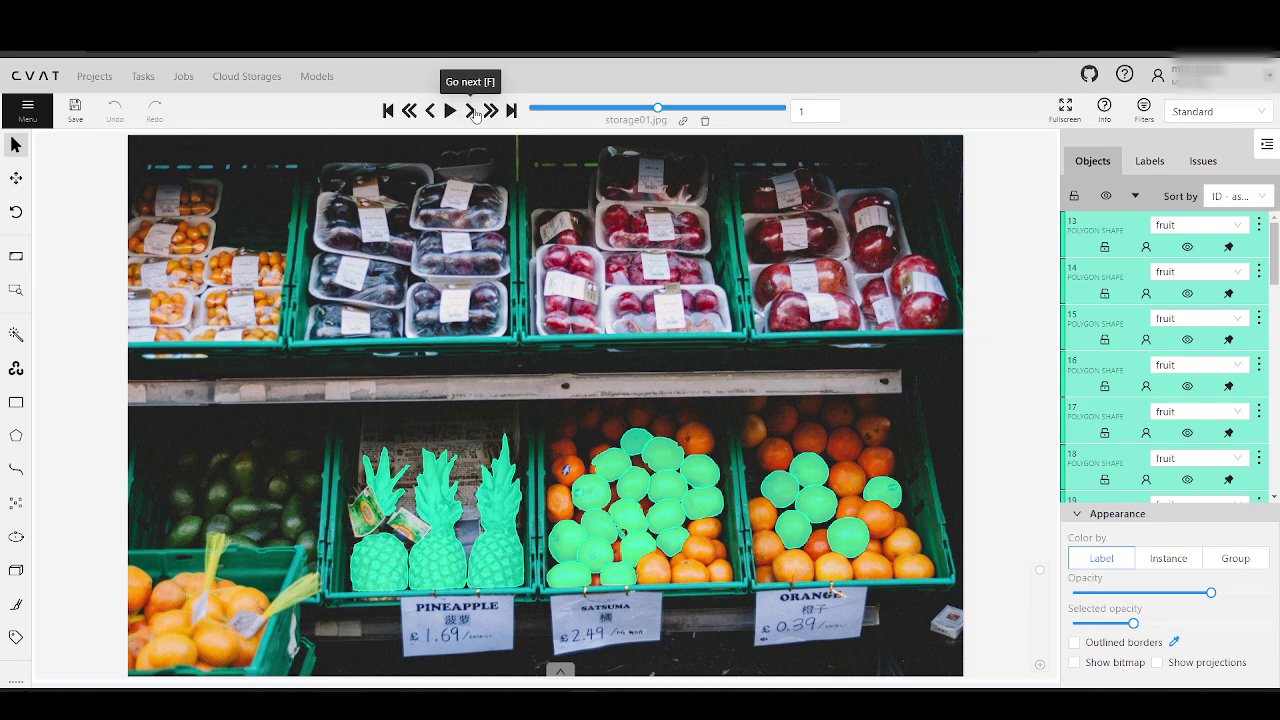
pyautogui.click(476, 115)
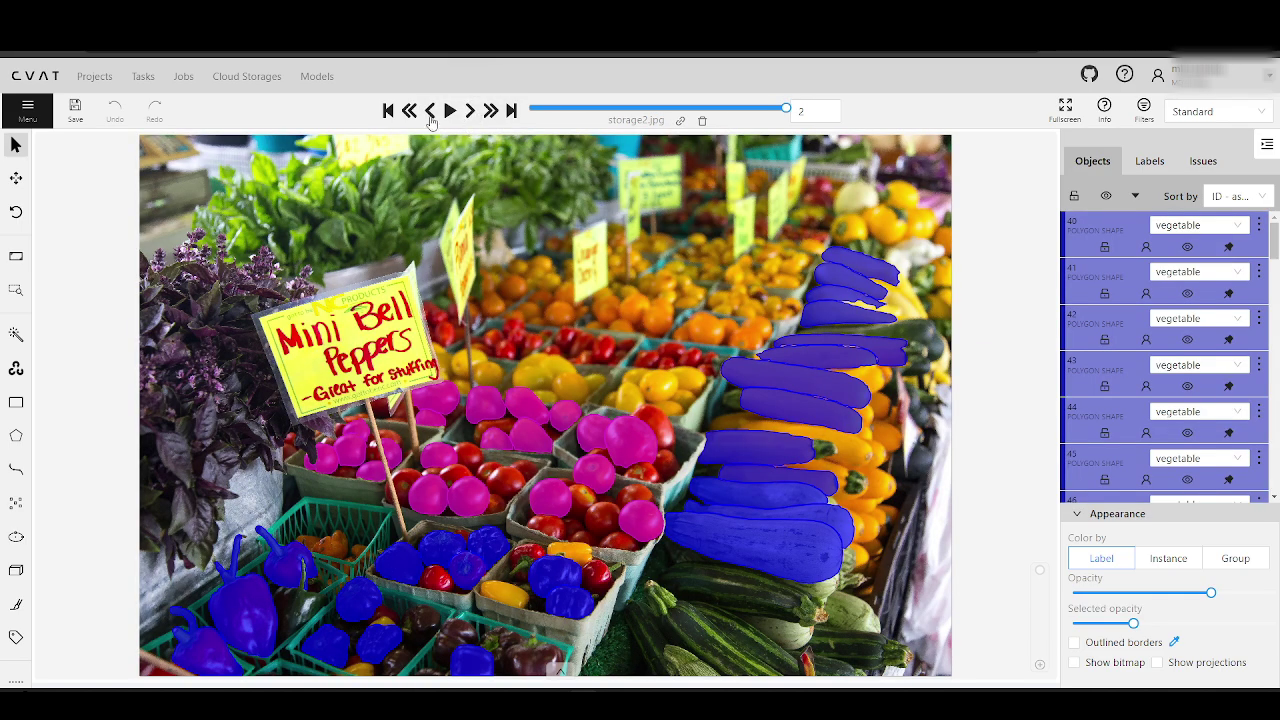
pyautogui.click(429, 112)
pyautogui.click(429, 111)
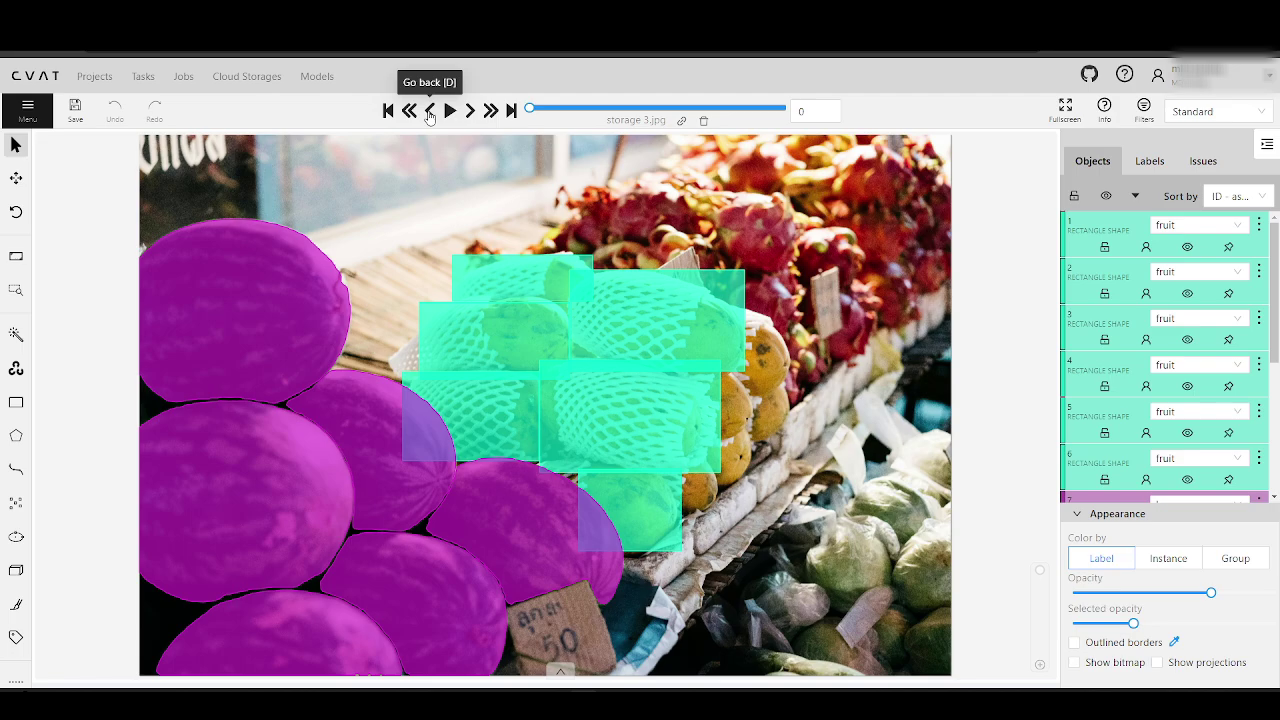
# - Run the polygons to rectangles shapes converter on all frames of the Retail job and save the annotations
pyautogui.click(28, 112)
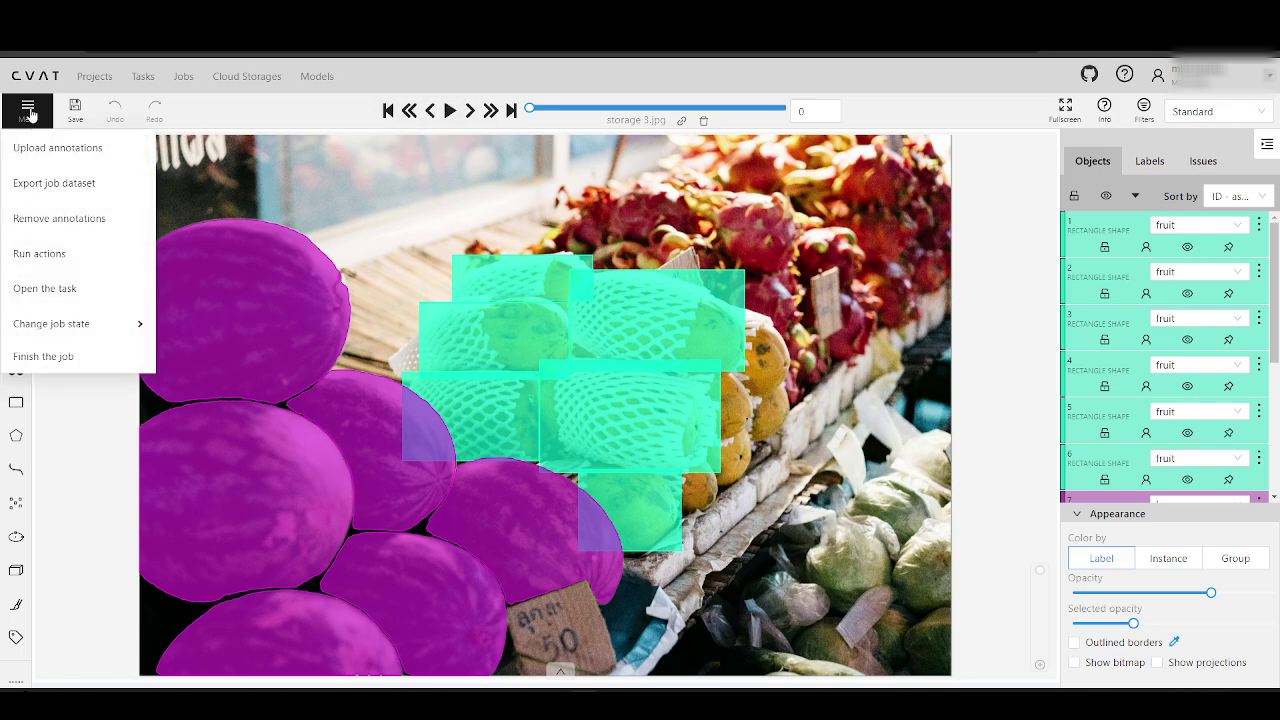
pyautogui.click(57, 258)
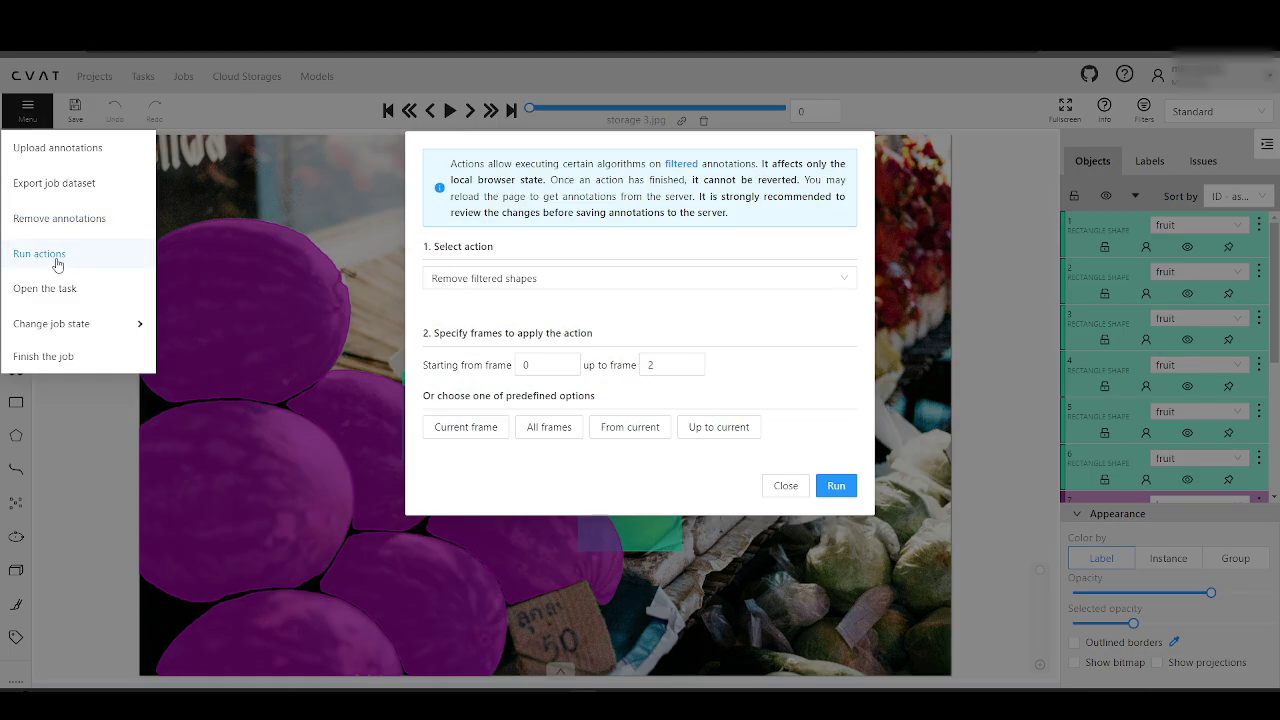
pyautogui.click(597, 280)
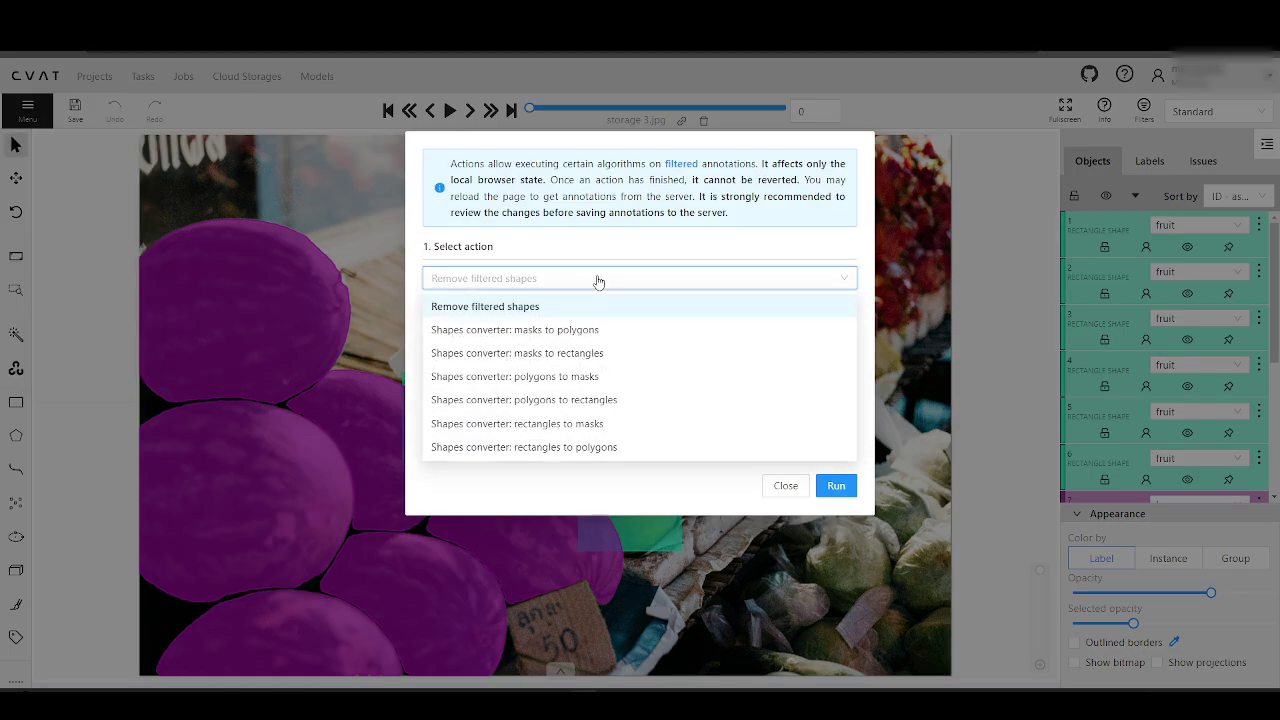
pyautogui.click(590, 399)
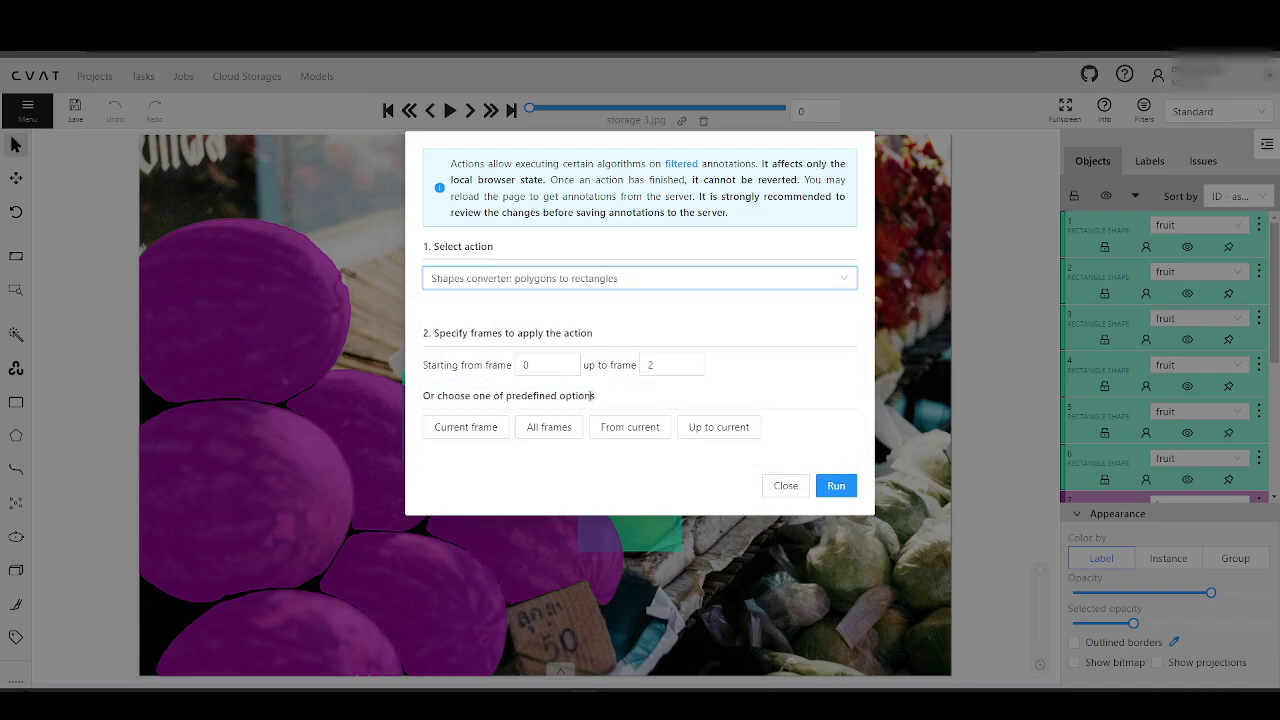
pyautogui.click(551, 429)
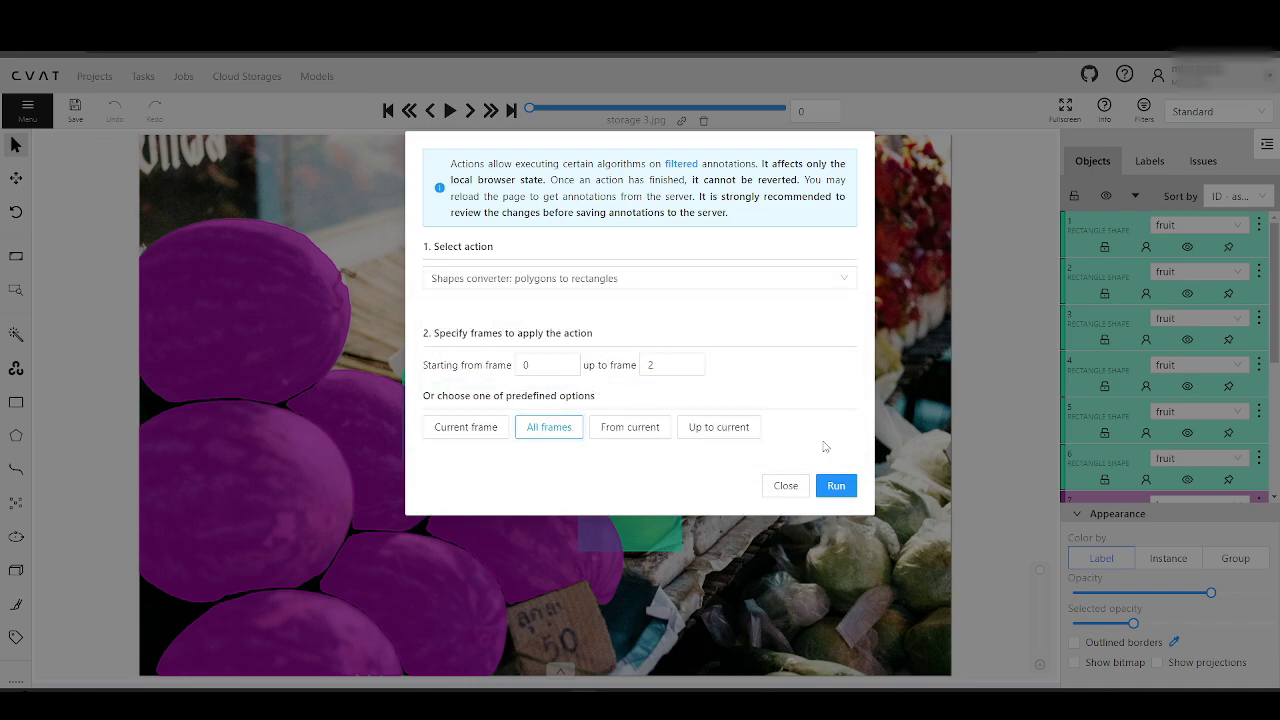
pyautogui.click(841, 486)
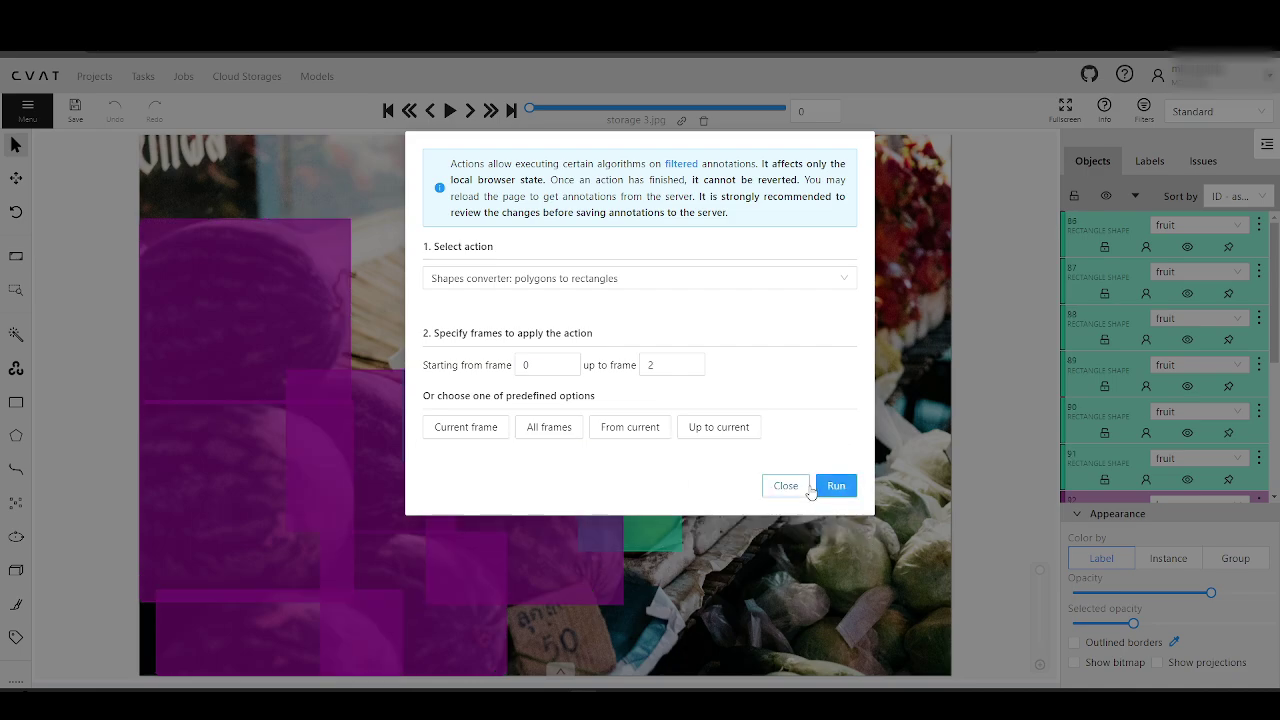
pyautogui.click(786, 486)
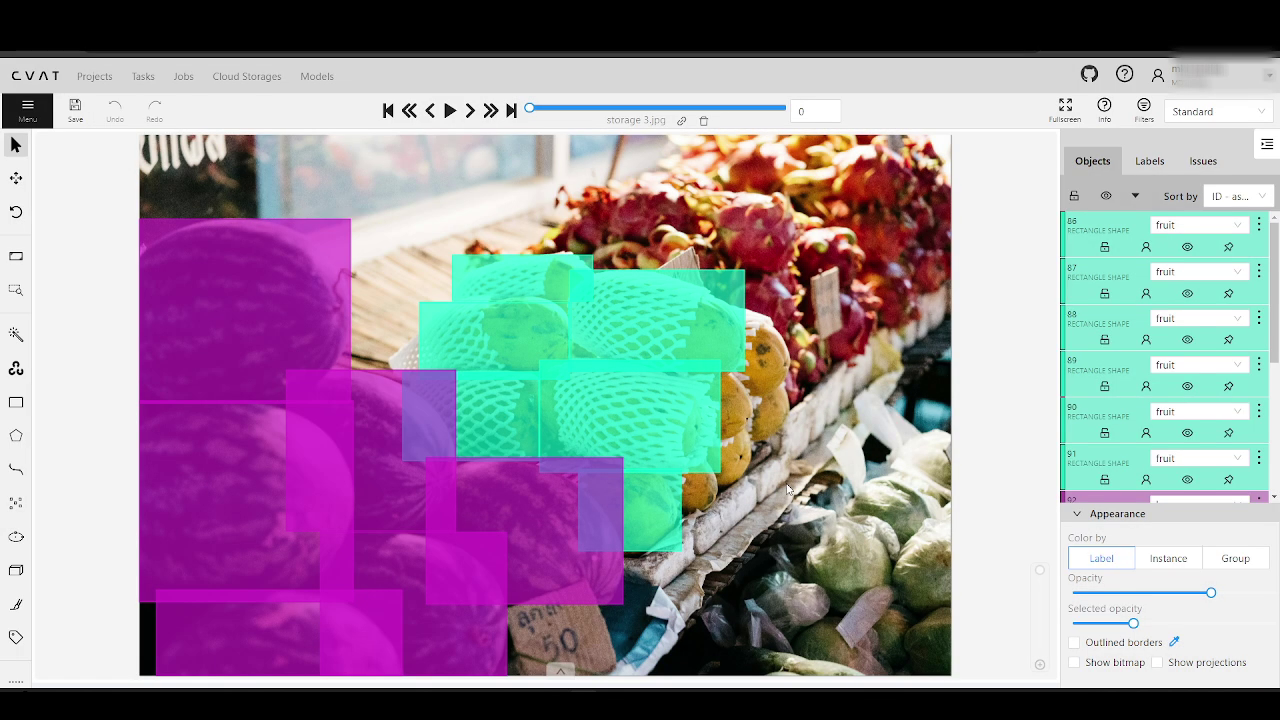
pyautogui.click(74, 110)
# - Look over the Workspace settings, including the auto save option, and close them without changes
pyautogui.moveTo(1200, 76)
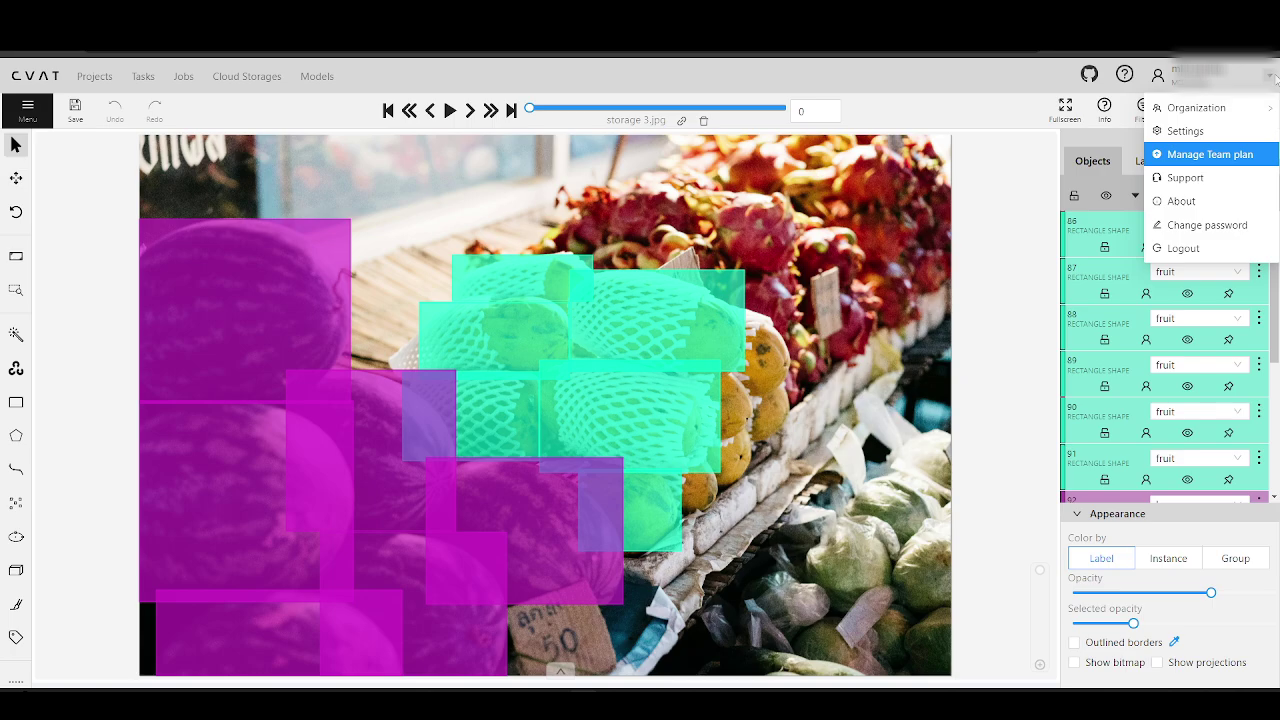
pyautogui.click(1188, 131)
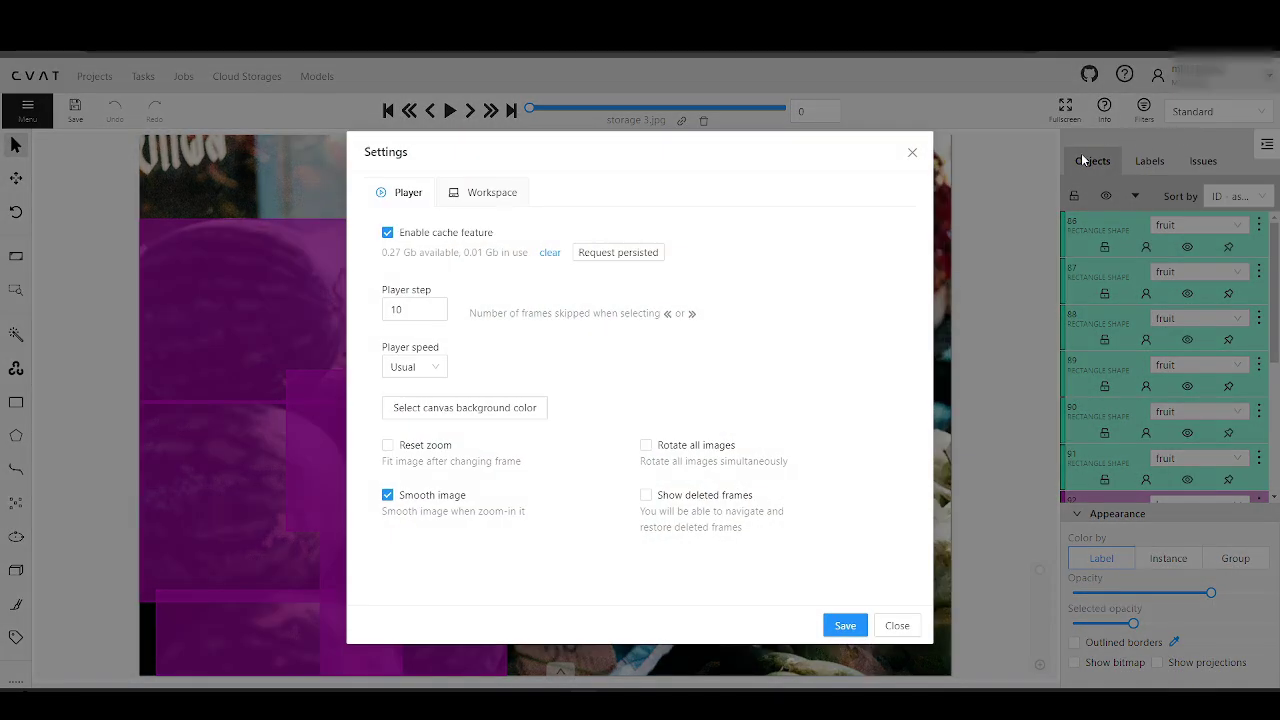
pyautogui.click(510, 199)
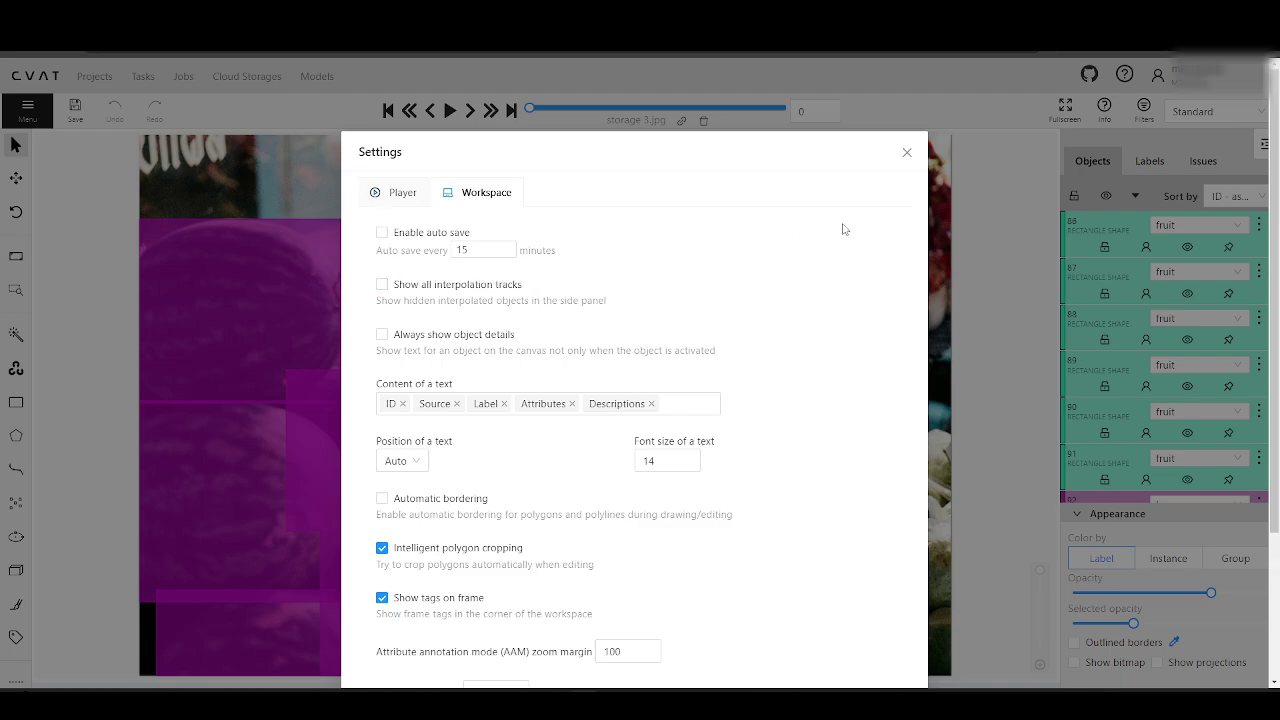
pyautogui.click(906, 154)
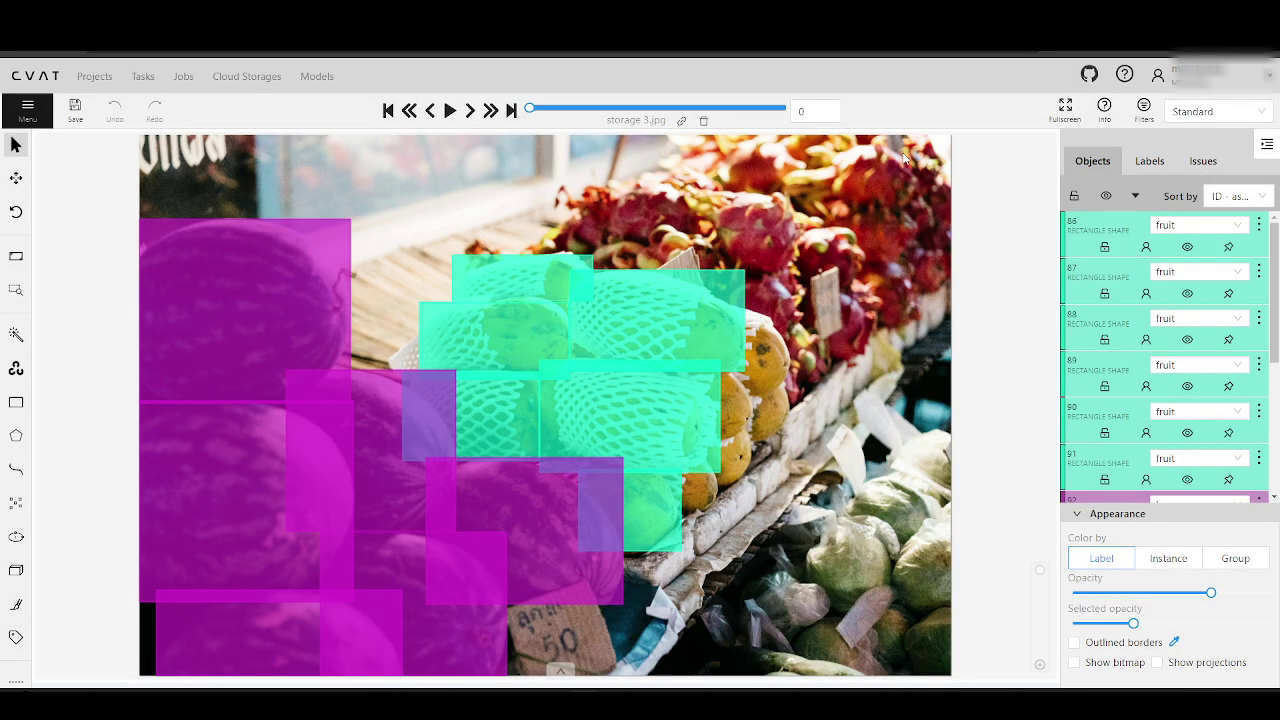
# - Check the converted rectangles on frames 1 and 2 of the Retail job
pyautogui.click(471, 112)
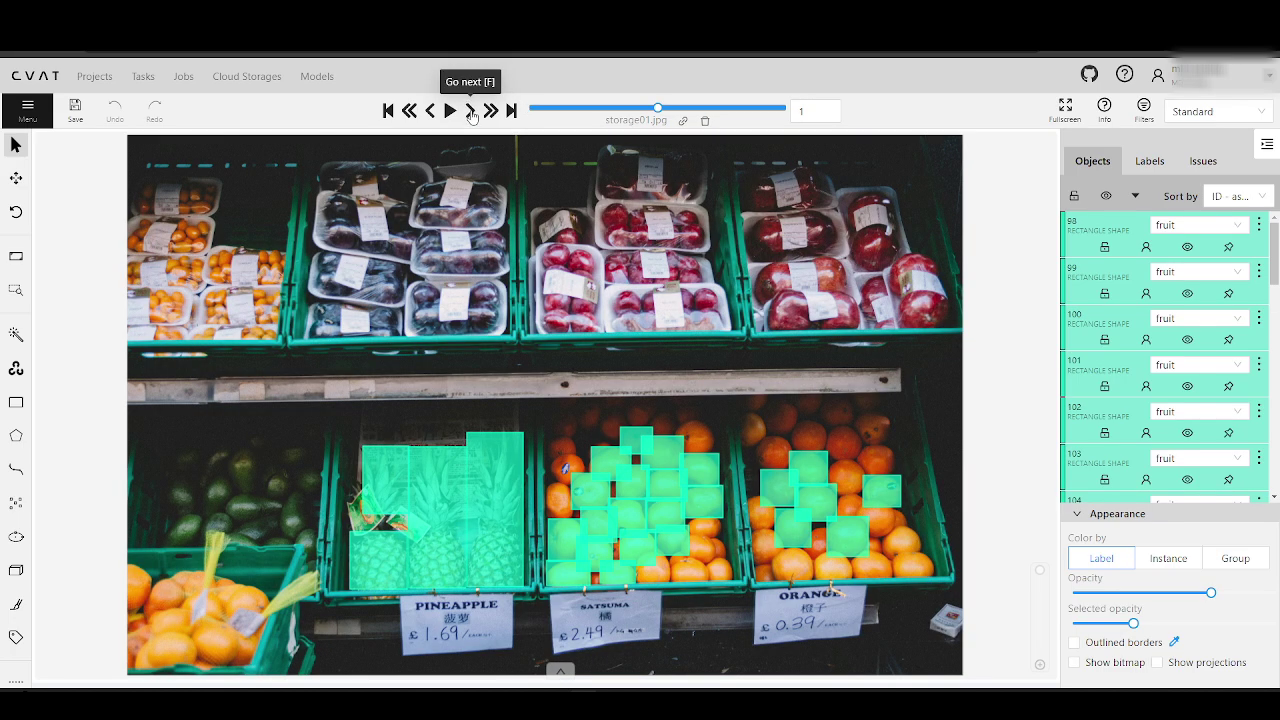
pyautogui.click(471, 112)
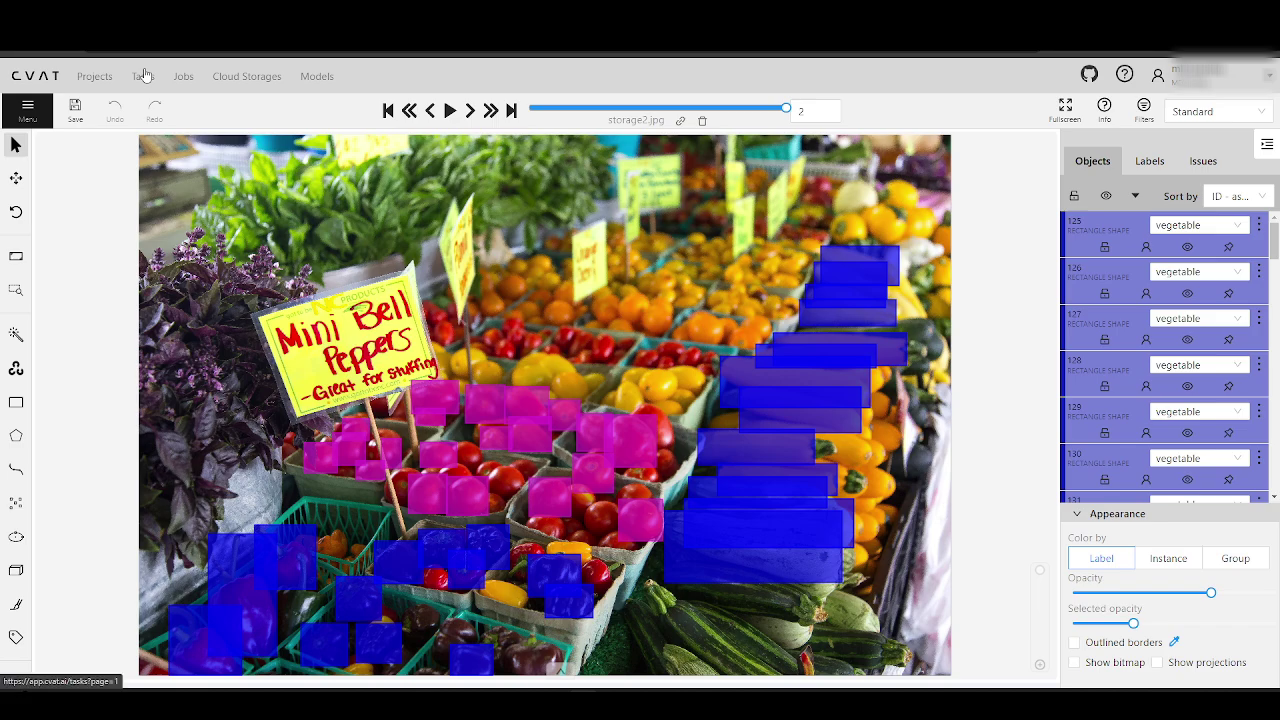
# - Return to the task list and open the annotation job of the Automotive task
pyautogui.click(144, 77)
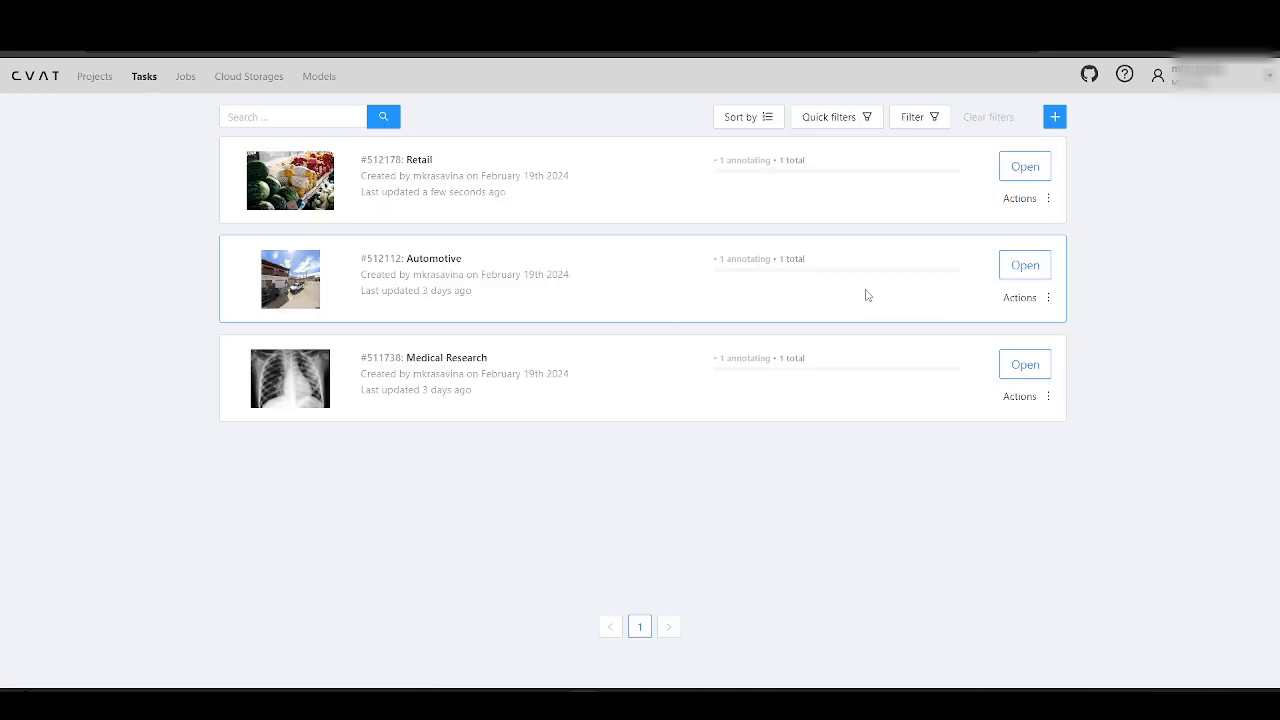
pyautogui.click(1024, 267)
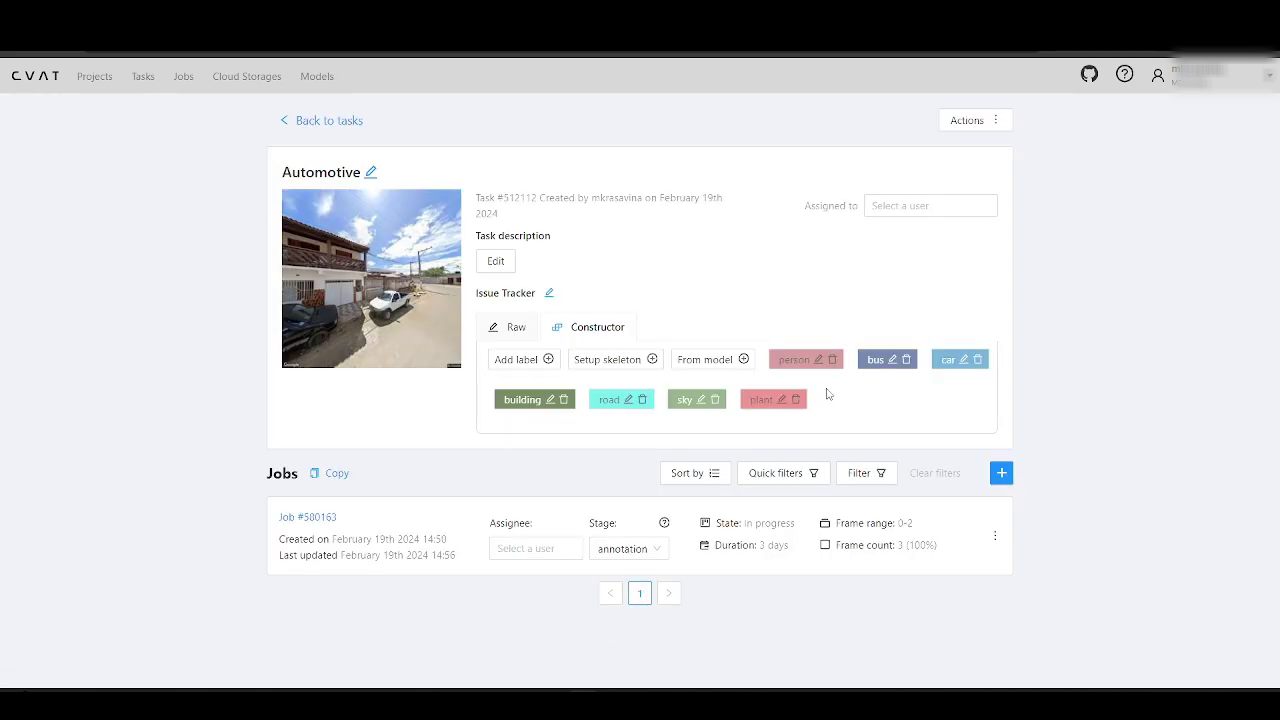
pyautogui.click(301, 517)
# - Examine the mask annotations across the Automotive job's frames and return to the first frame
pyautogui.click(470, 110)
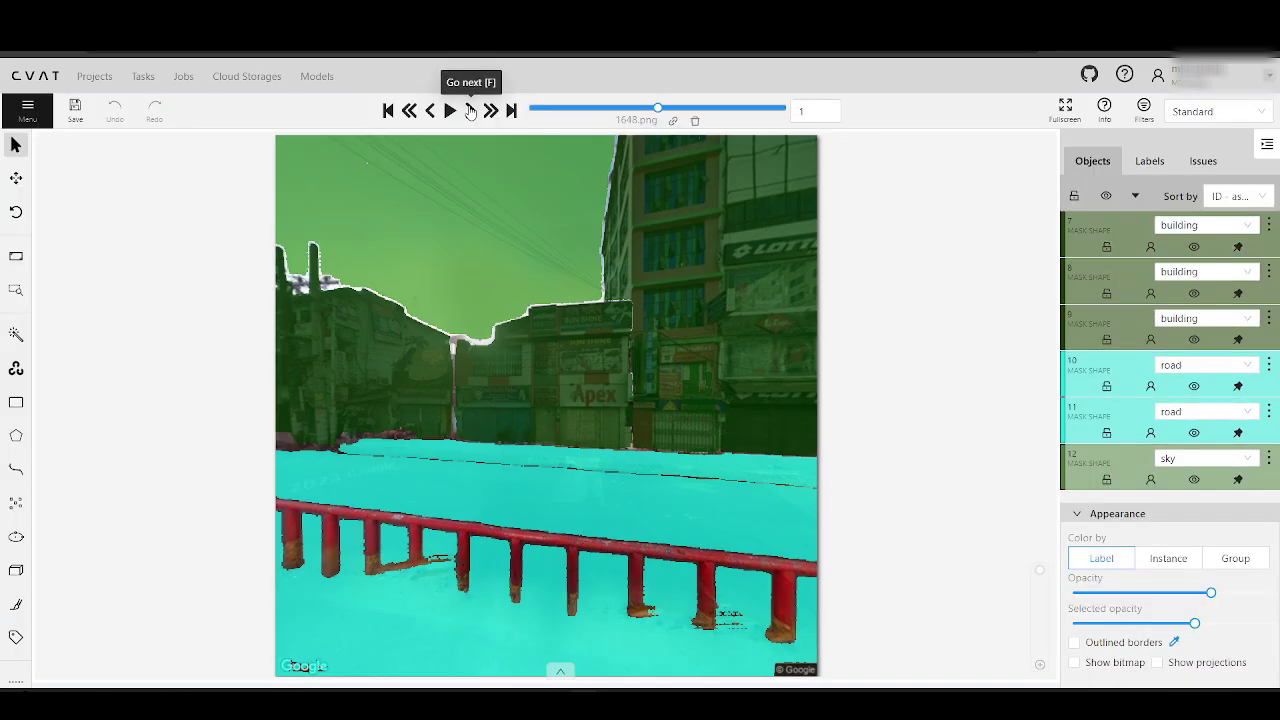
pyautogui.click(470, 110)
pyautogui.click(388, 110)
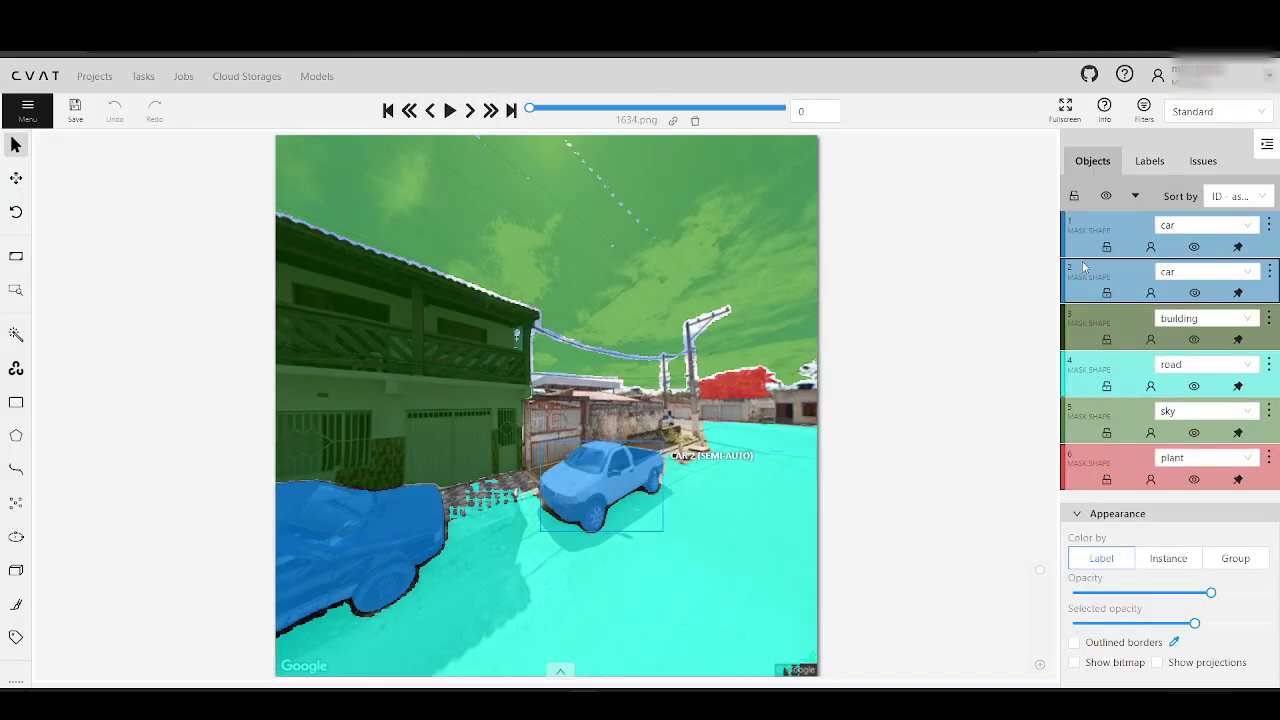
# - Filter the Automotive job's annotations with a rule where Label equals car
pyautogui.click(1144, 107)
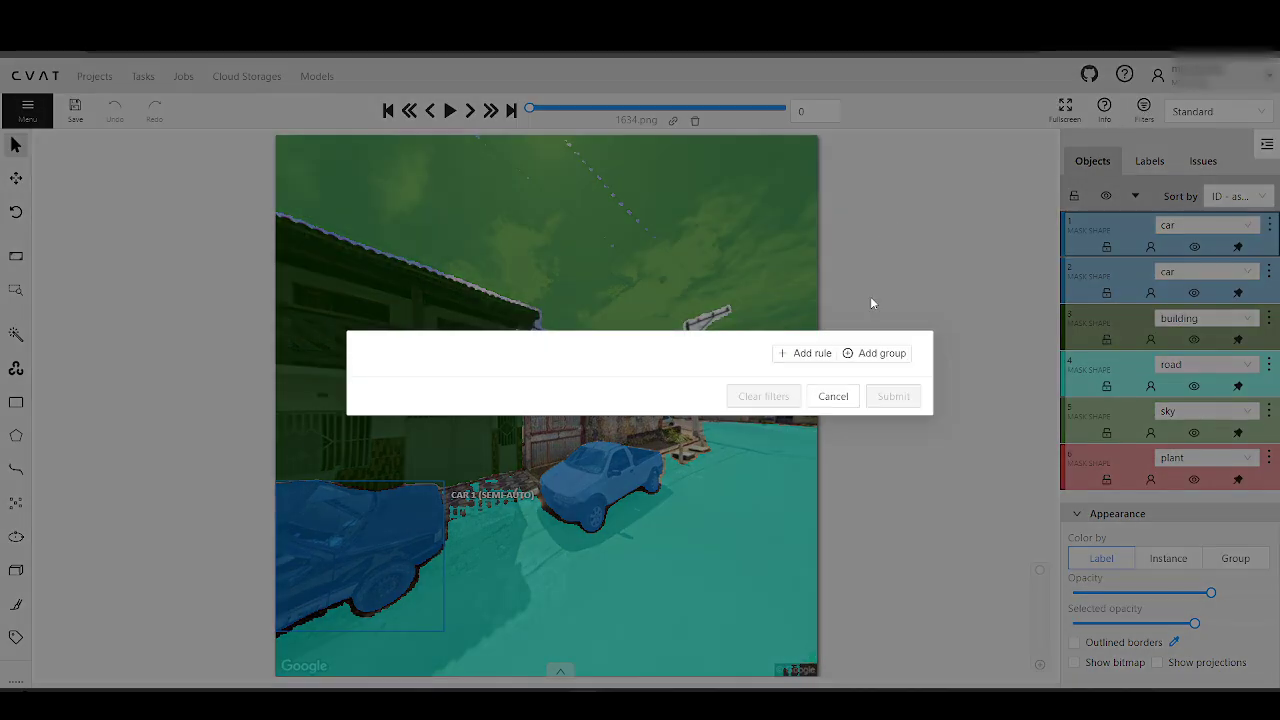
pyautogui.click(828, 353)
pyautogui.click(440, 368)
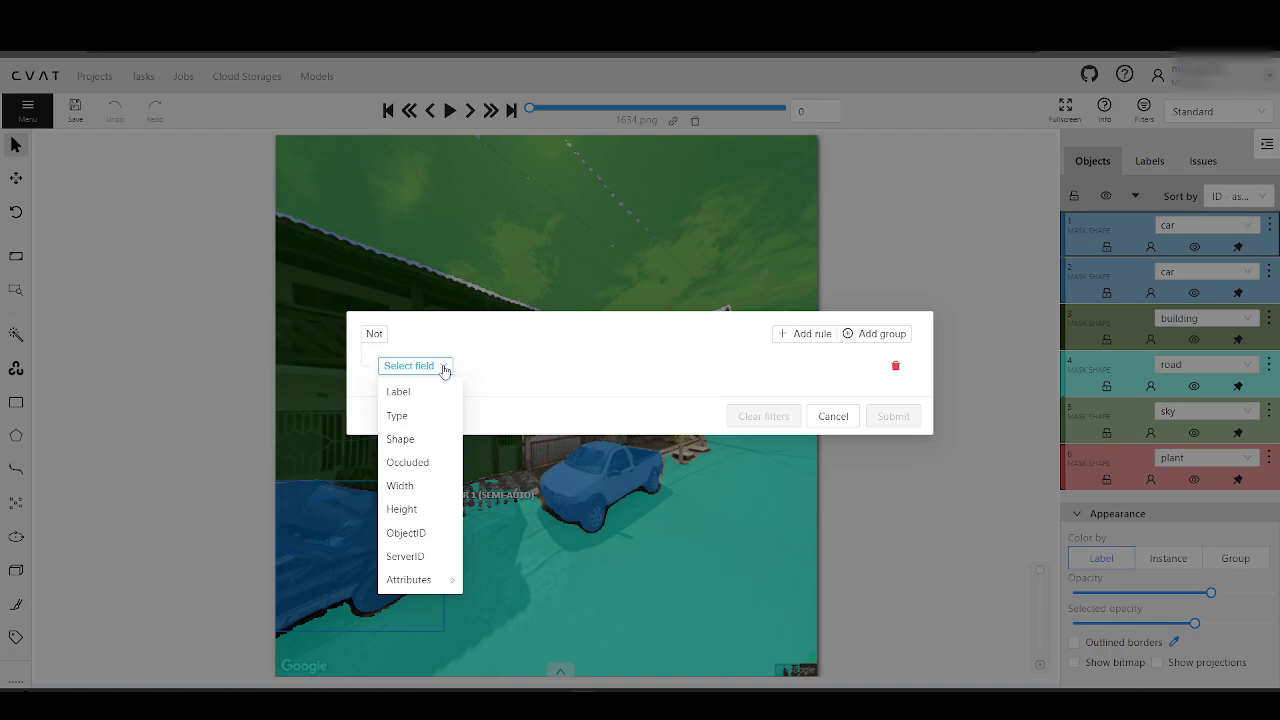
pyautogui.click(434, 392)
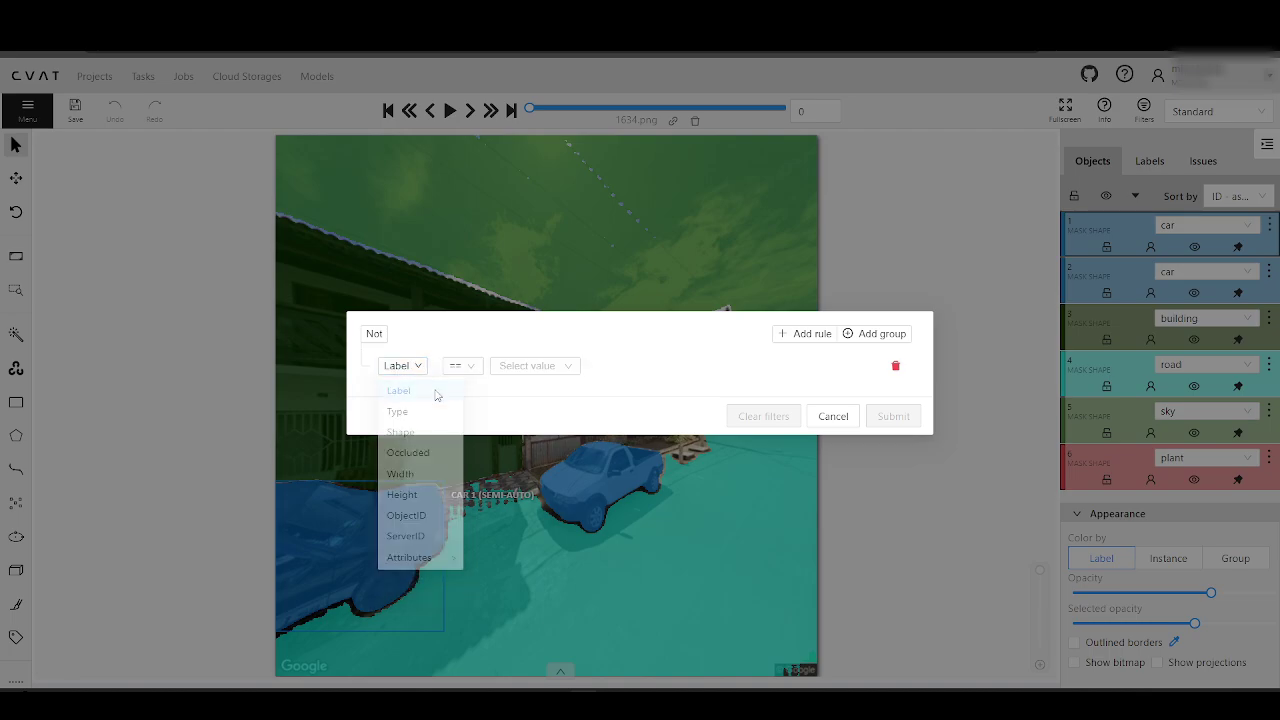
pyautogui.click(576, 366)
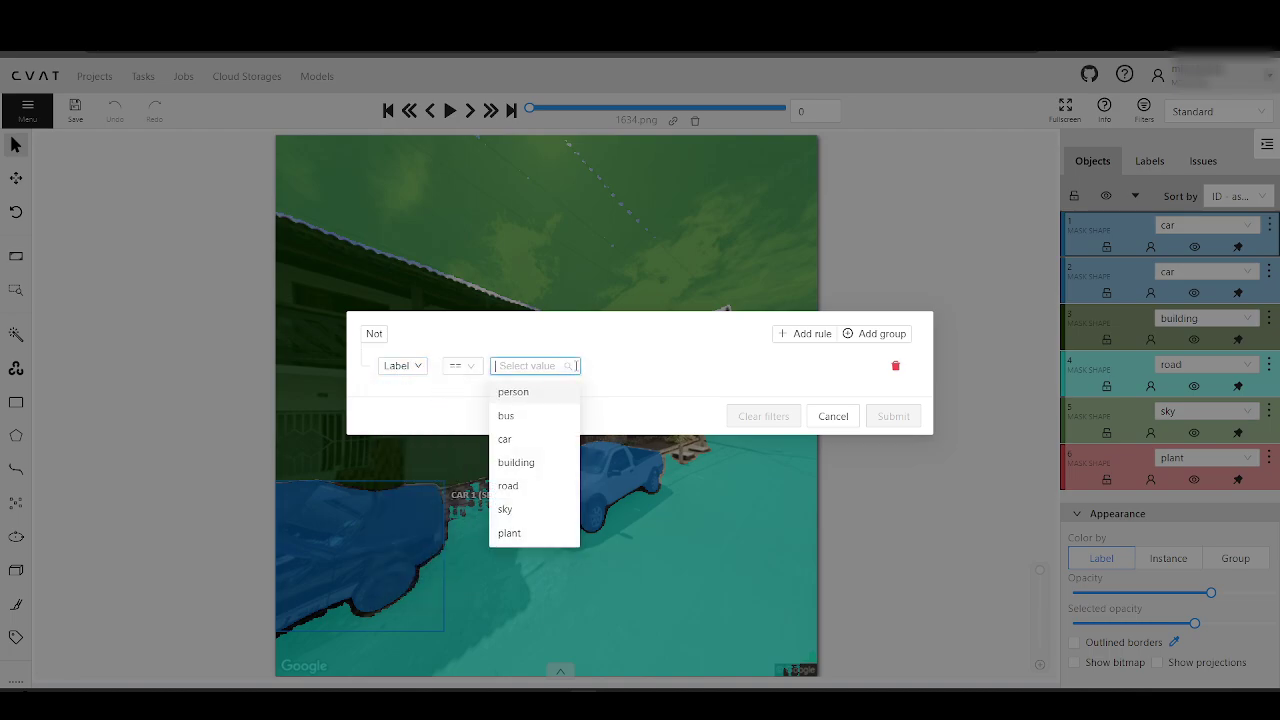
pyautogui.click(530, 443)
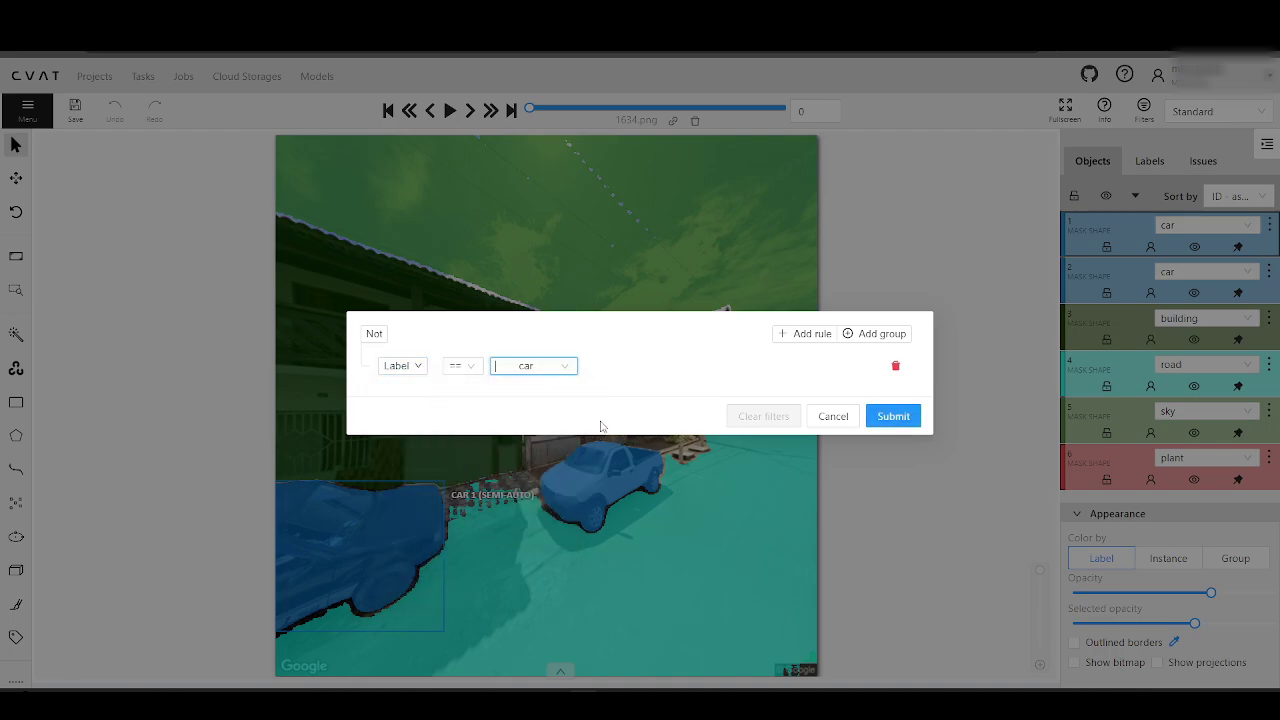
pyautogui.click(895, 425)
# - Run the masks to polygons shapes converter on the filtered car annotations across all frames
pyautogui.click(18, 114)
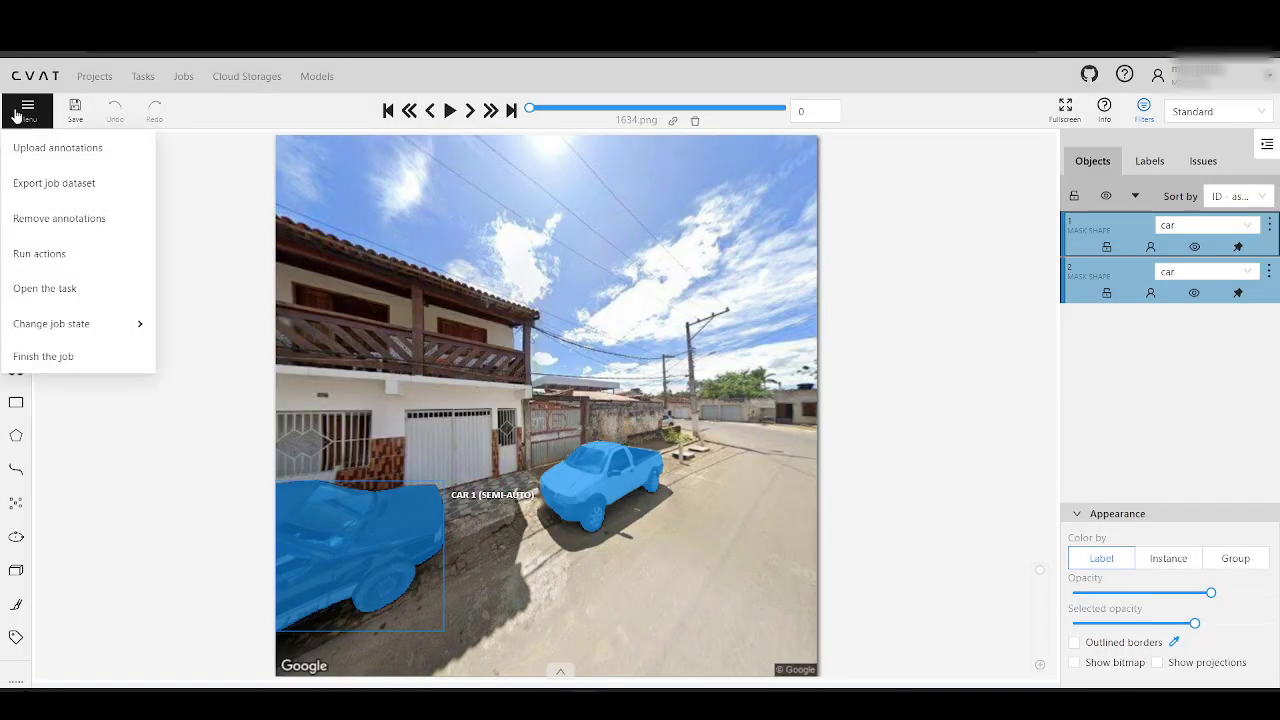
pyautogui.click(30, 253)
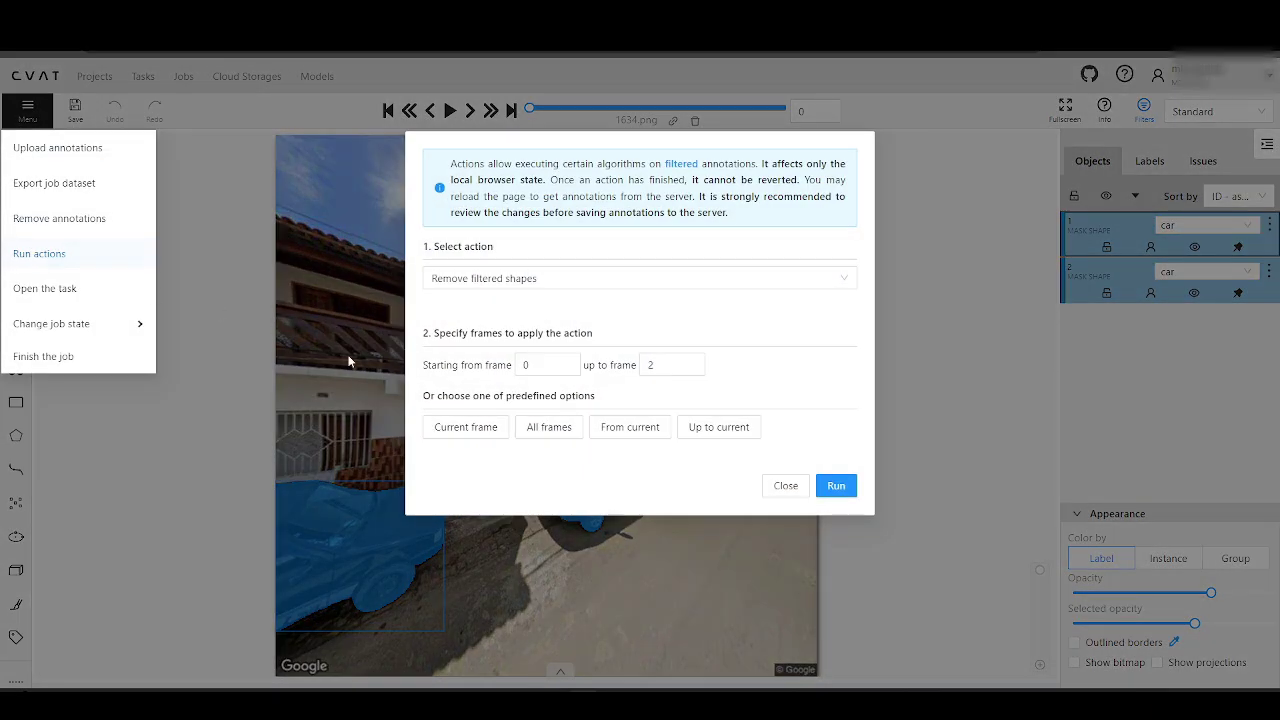
pyautogui.click(549, 287)
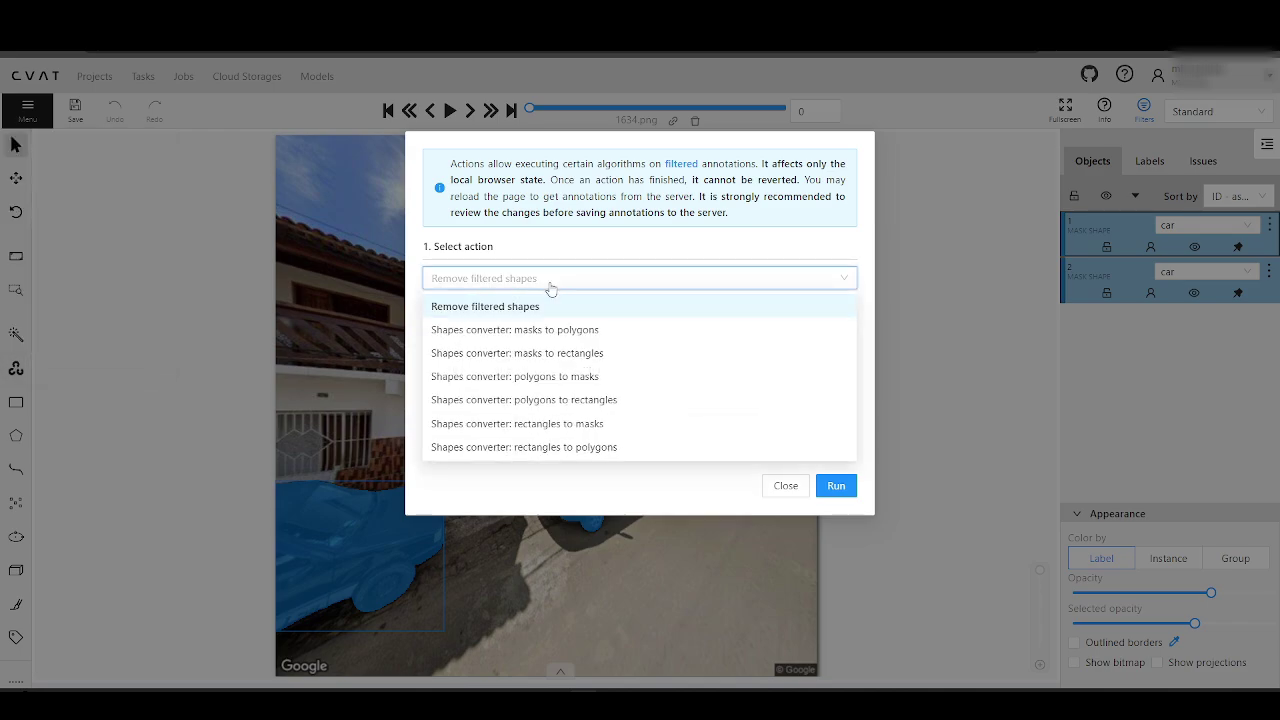
pyautogui.click(559, 335)
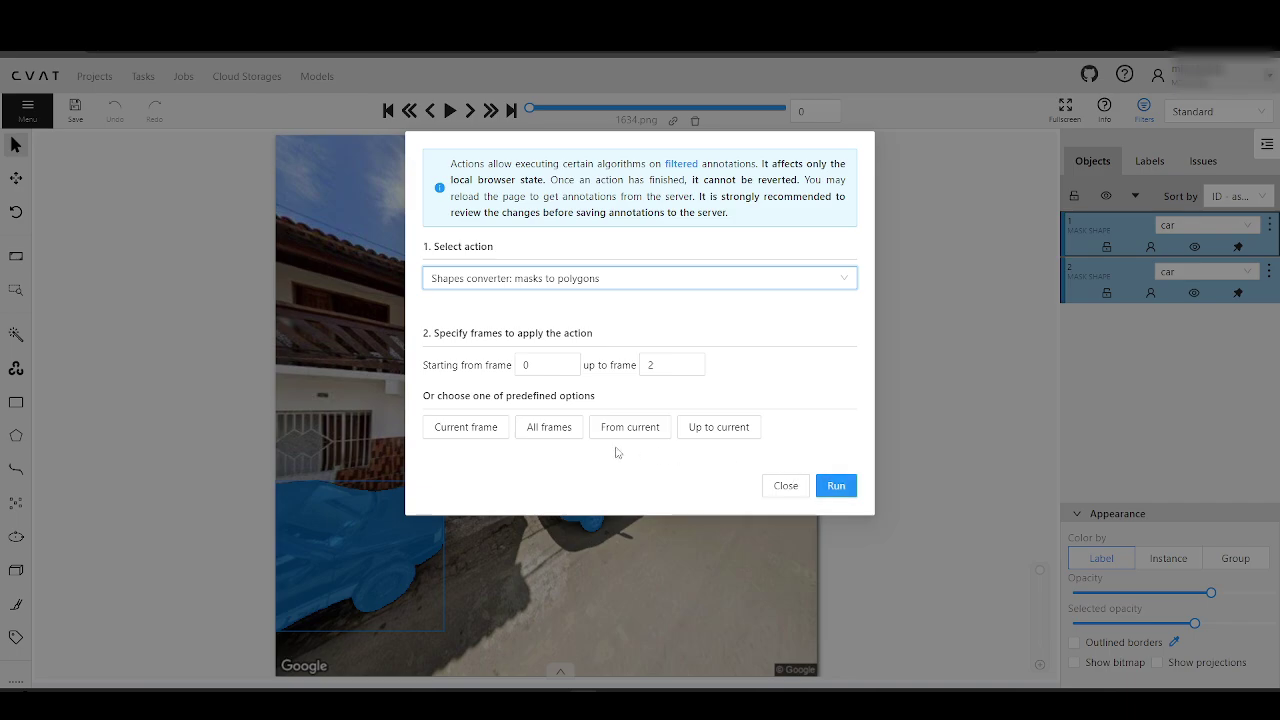
pyautogui.click(553, 433)
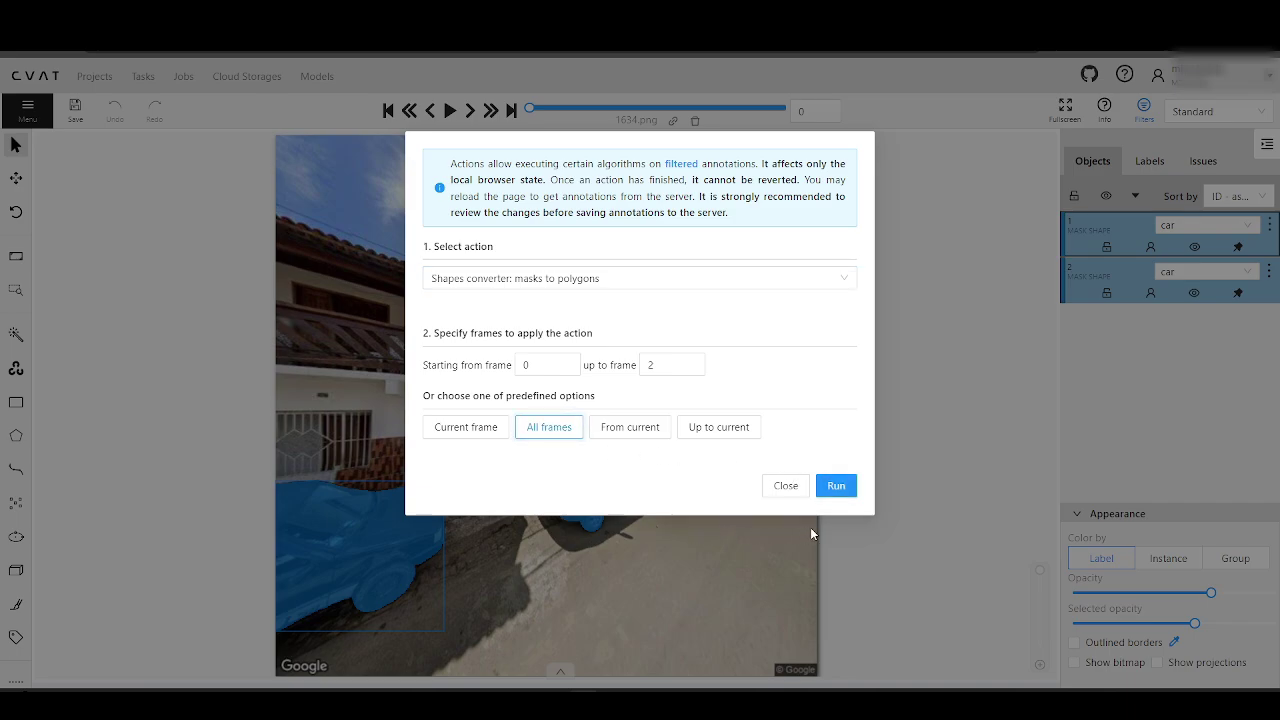
pyautogui.click(851, 490)
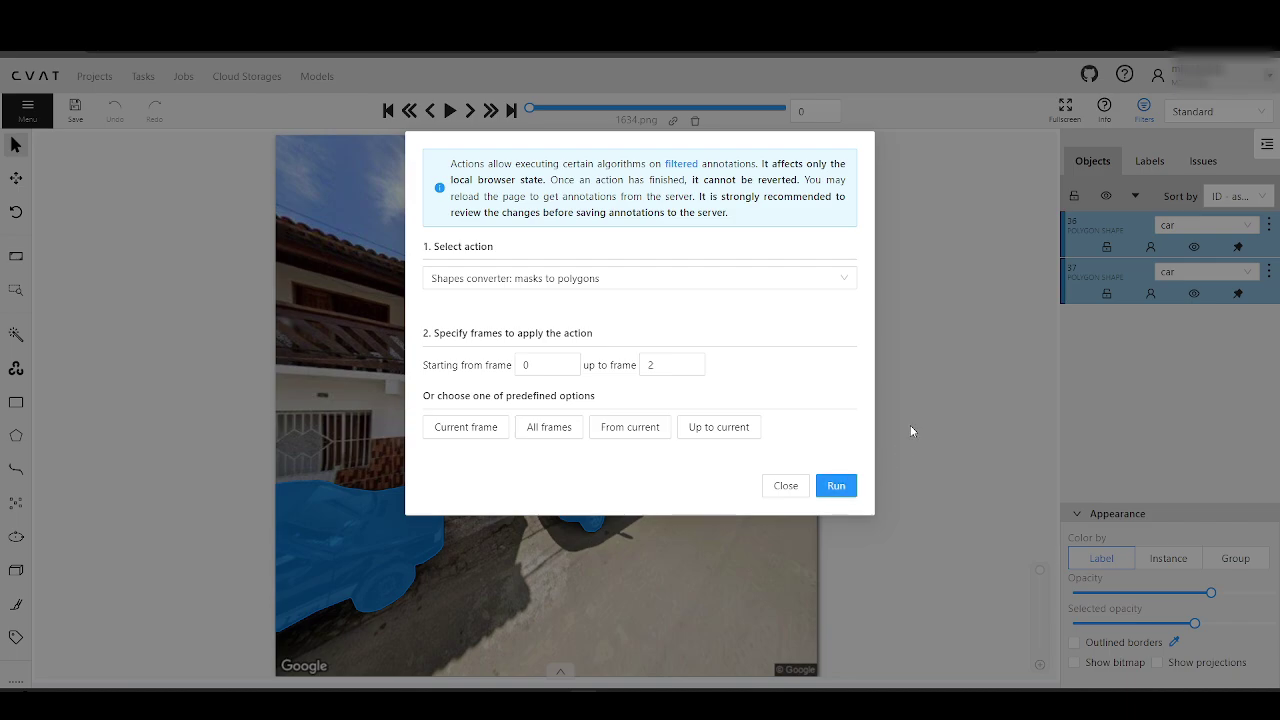
pyautogui.click(784, 486)
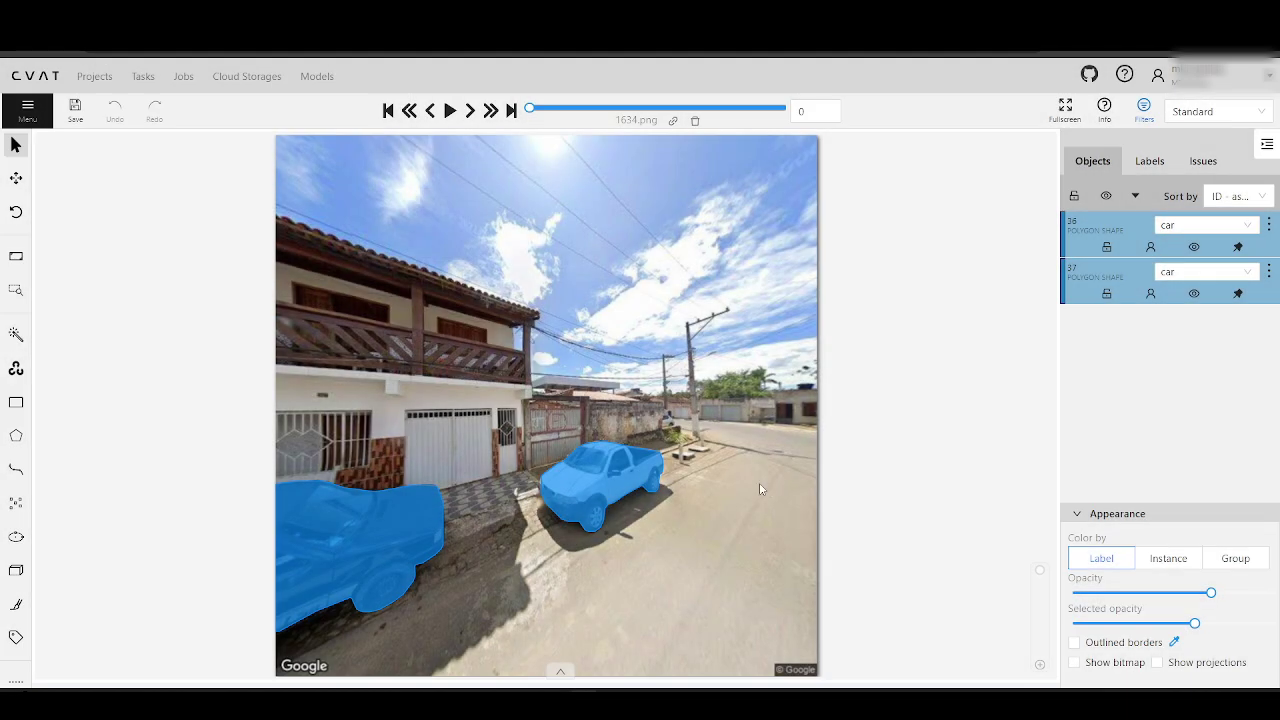
# - Check the converted car polygons across the Automotive job's frames and clear the car label filter
pyautogui.click(470, 110)
pyautogui.click(470, 110)
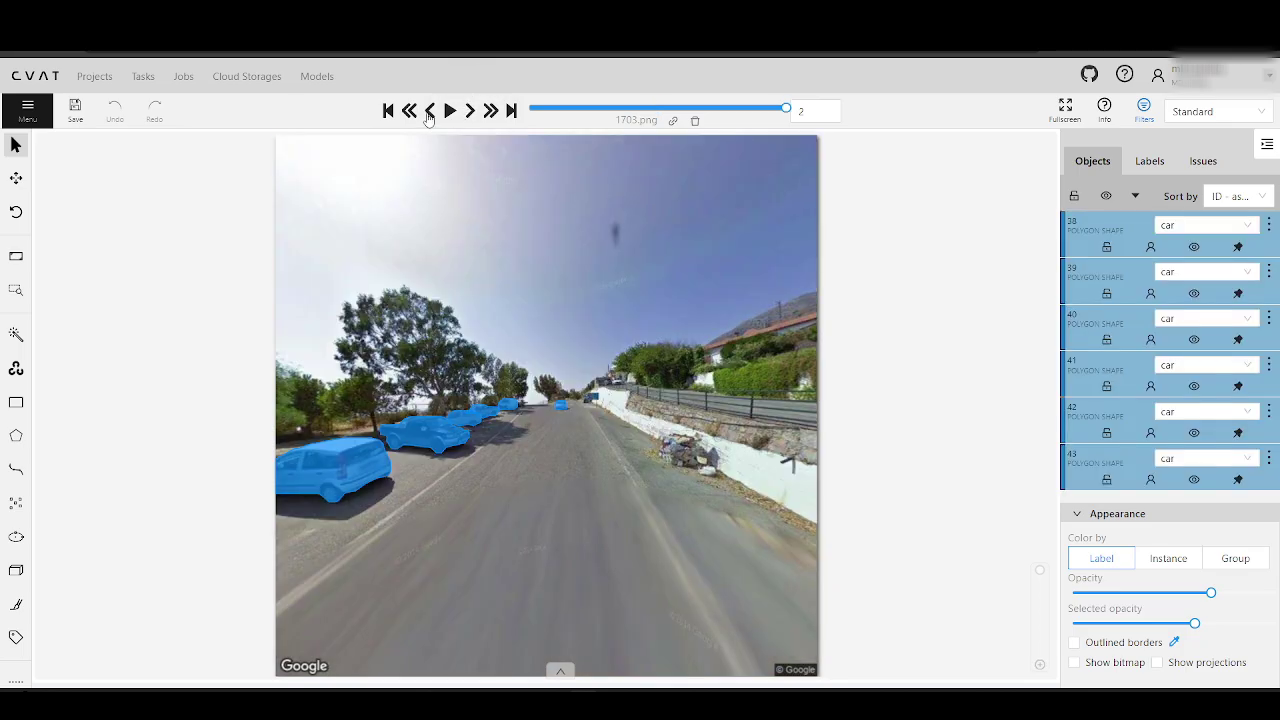
pyautogui.click(429, 112)
pyautogui.click(429, 112)
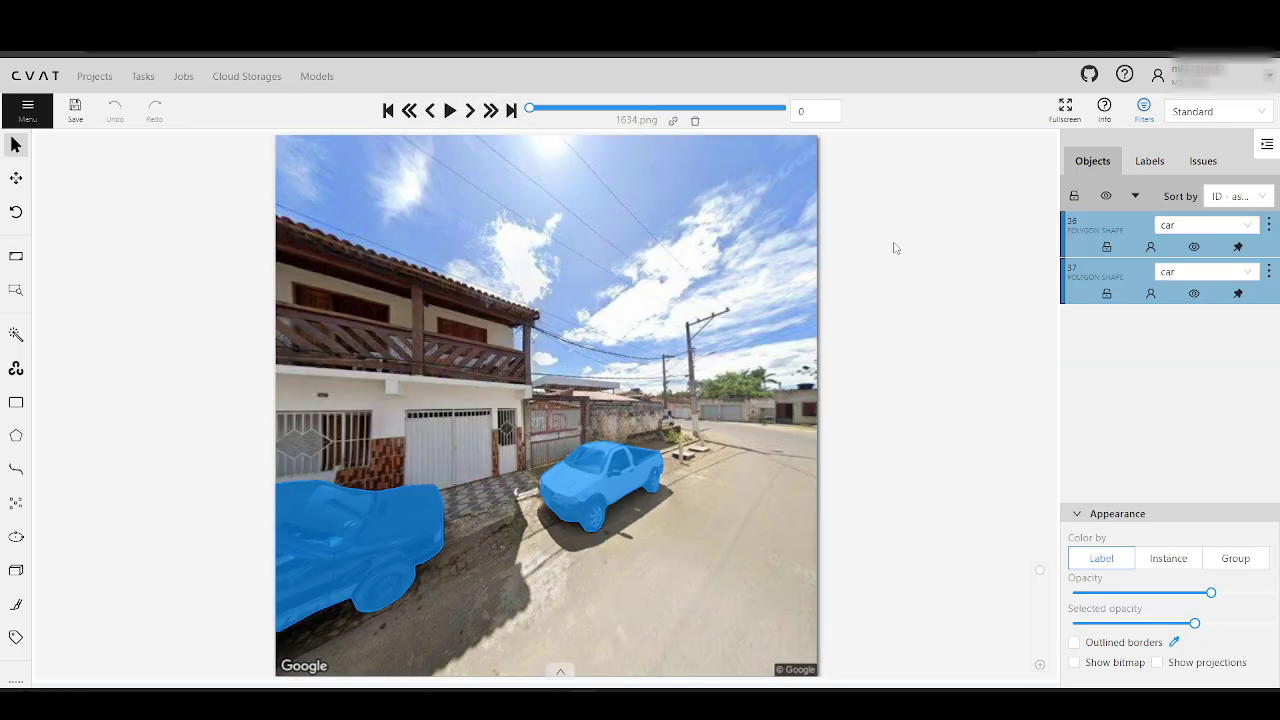
pyautogui.click(1143, 108)
pyautogui.click(828, 436)
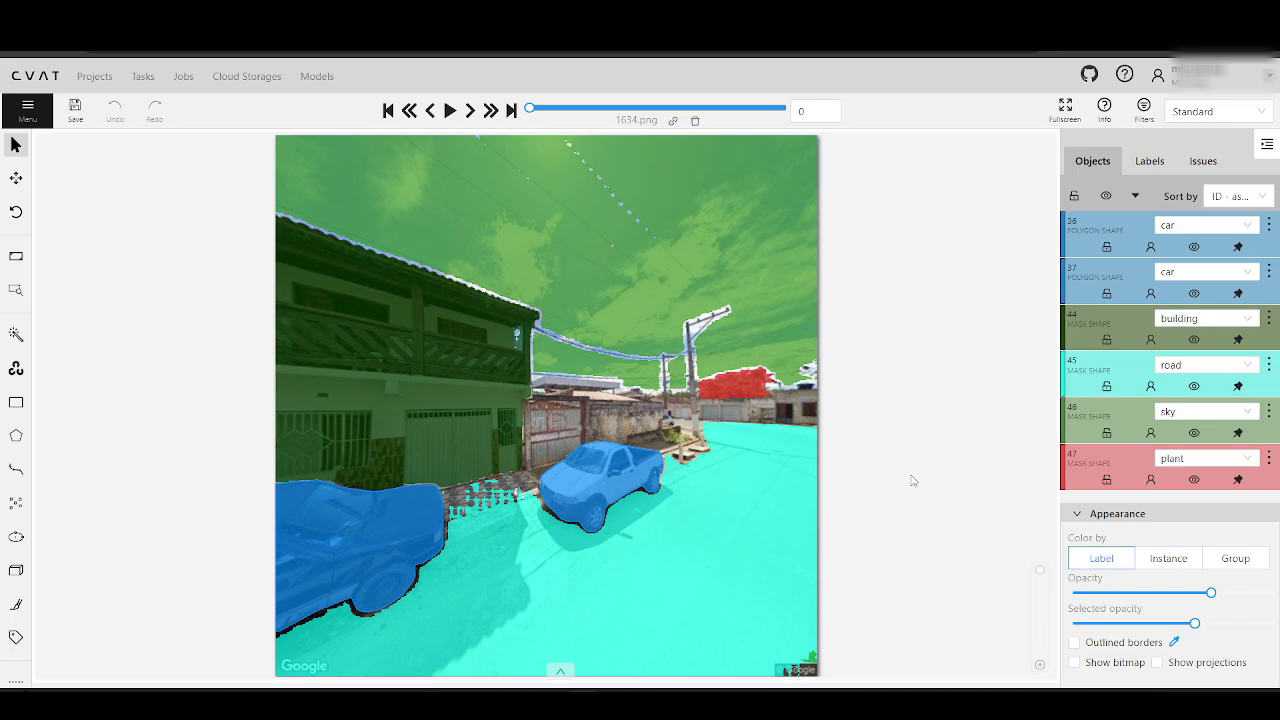
# - Filter the Automotive job's annotations with a rule where Label equals sky
pyautogui.click(1143, 108)
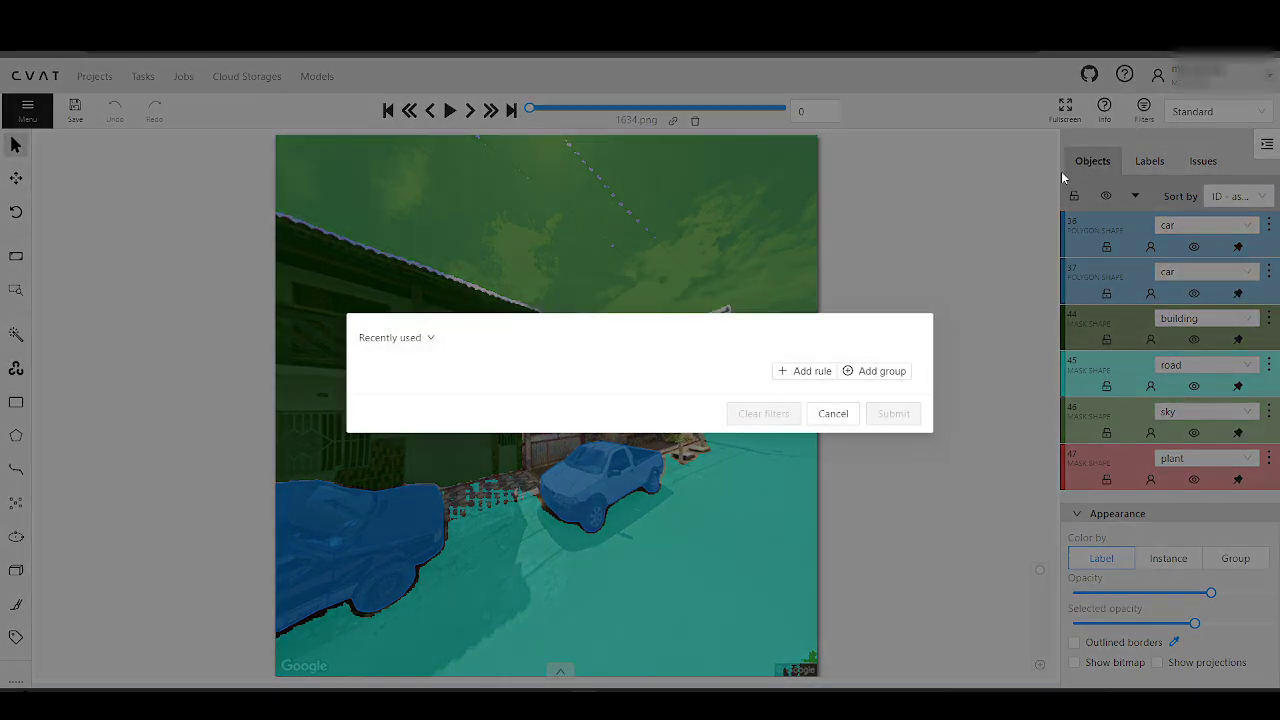
pyautogui.click(803, 371)
pyautogui.click(410, 383)
pyautogui.click(397, 408)
pyautogui.click(530, 383)
pyautogui.click(508, 526)
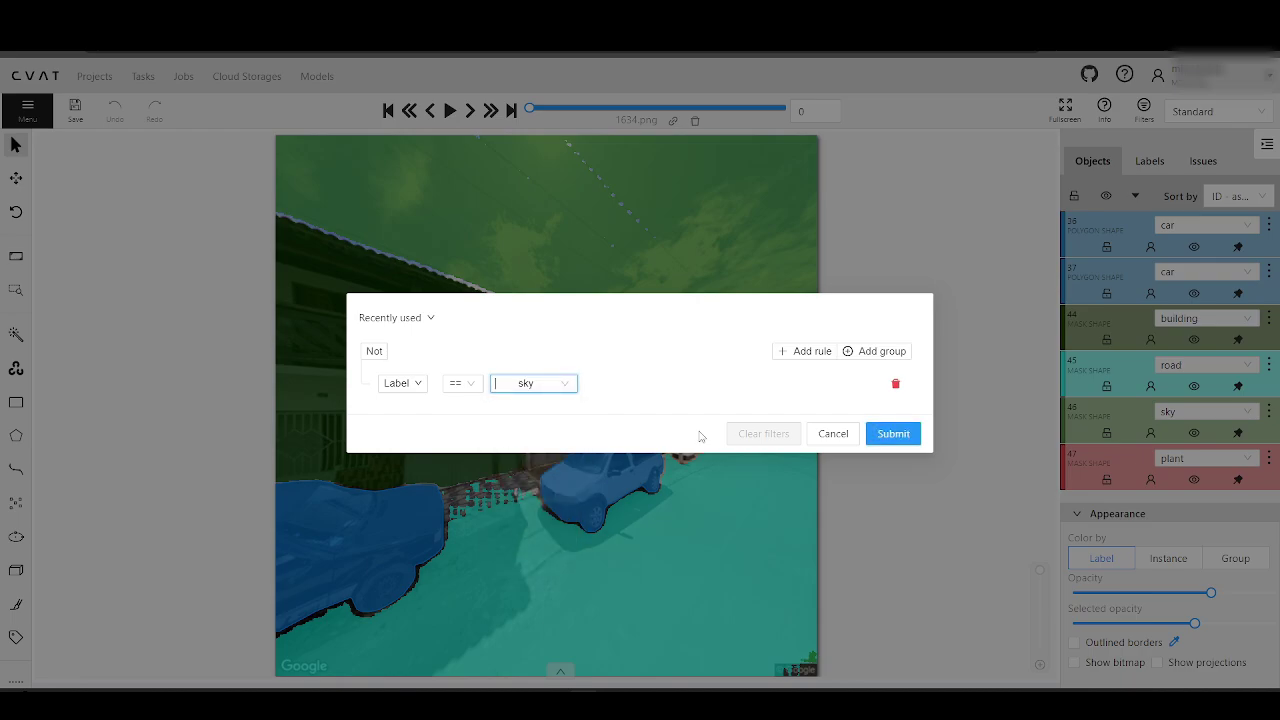
pyautogui.click(891, 433)
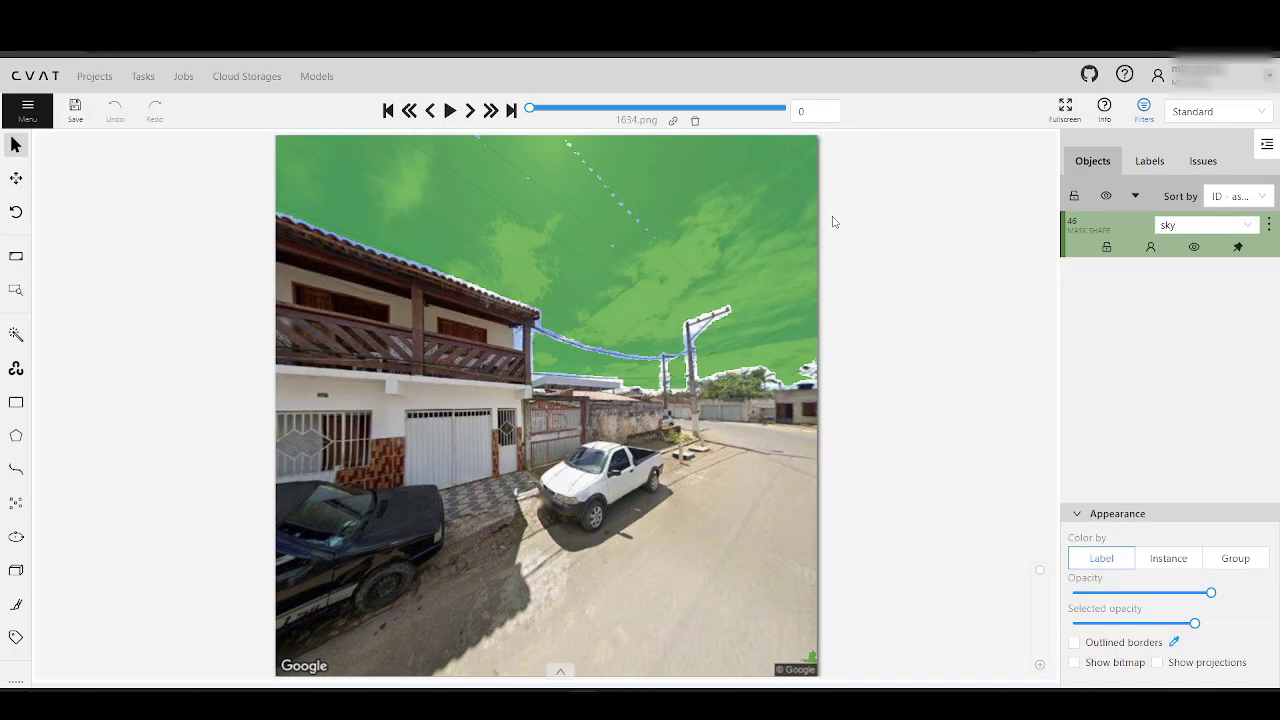
# - Run the Remove filtered shapes action on the sky annotations across all frames and clear the filter
pyautogui.click(28, 112)
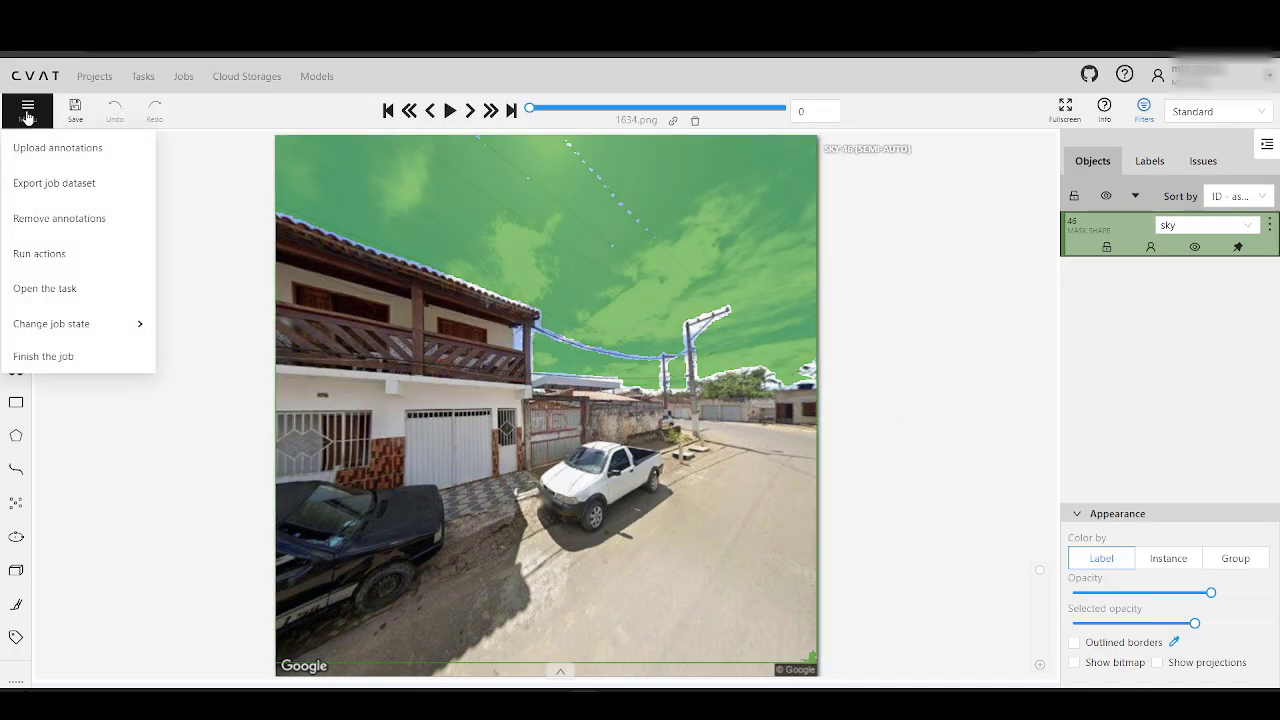
pyautogui.click(57, 259)
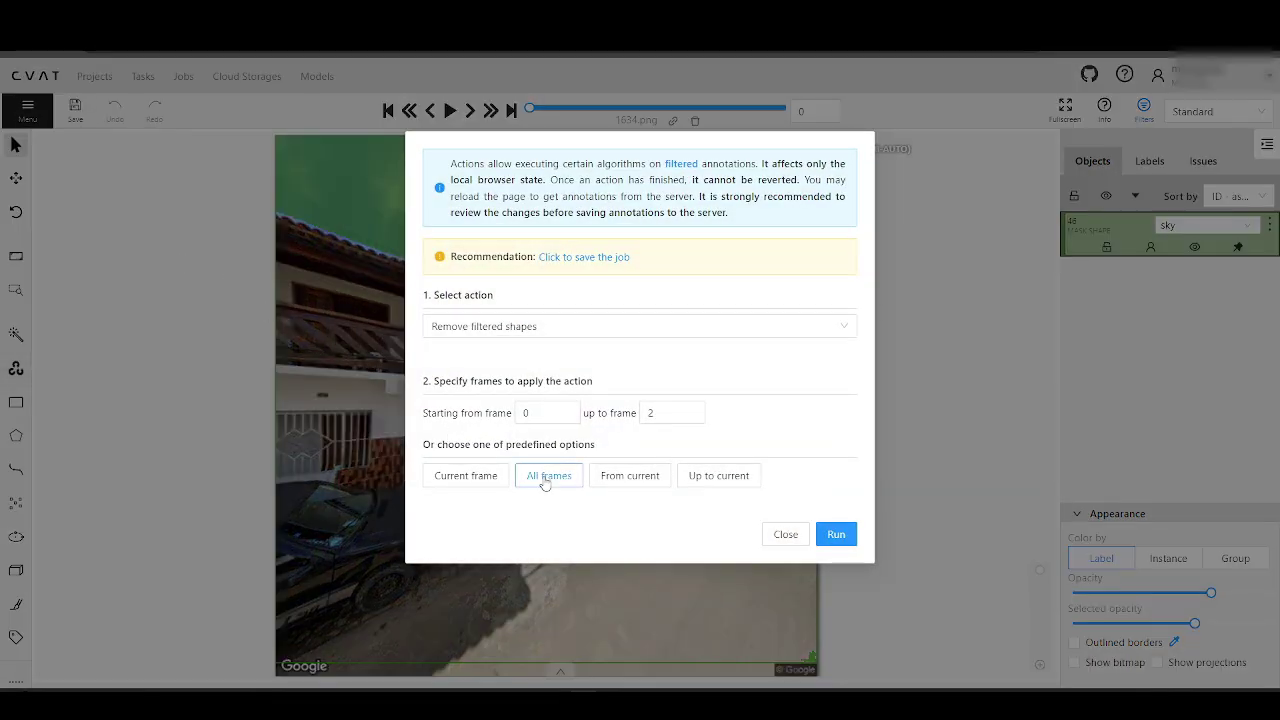
pyautogui.click(836, 535)
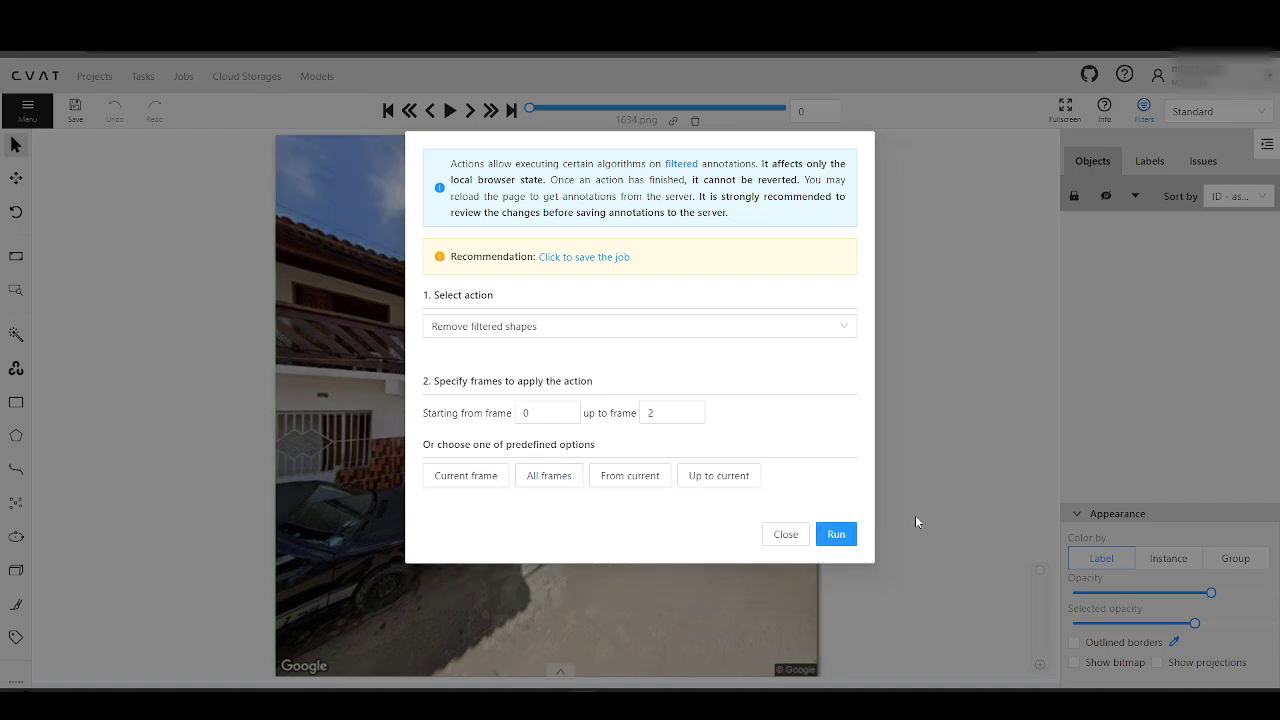
pyautogui.click(786, 534)
pyautogui.click(1144, 108)
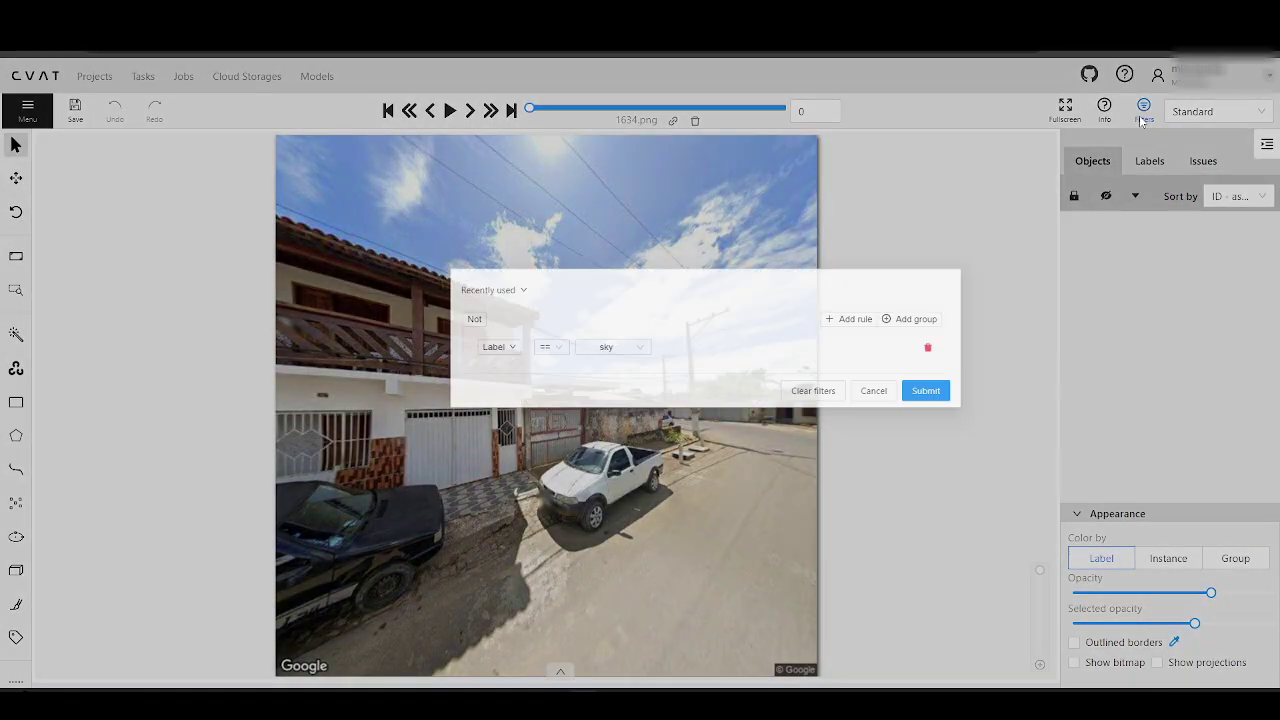
pyautogui.click(780, 436)
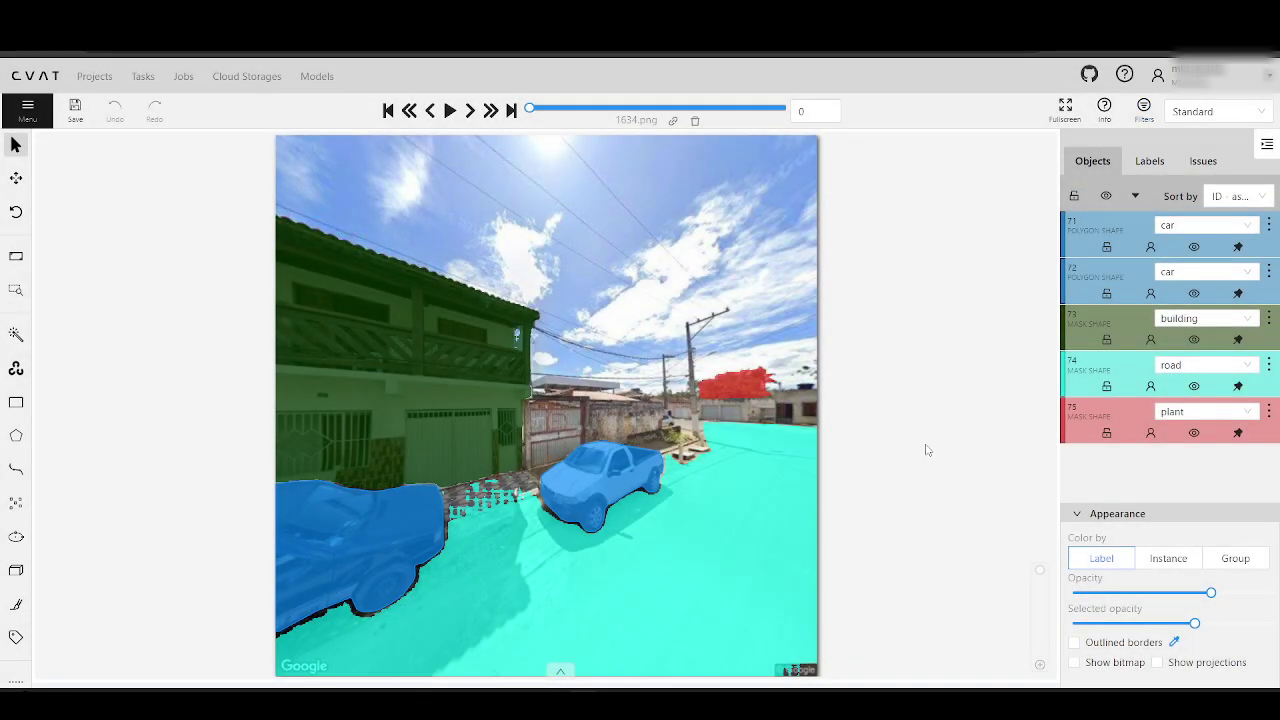
# - Check the remaining annotations across the Automotive job's frames and save the job
pyautogui.click(470, 111)
pyautogui.click(470, 111)
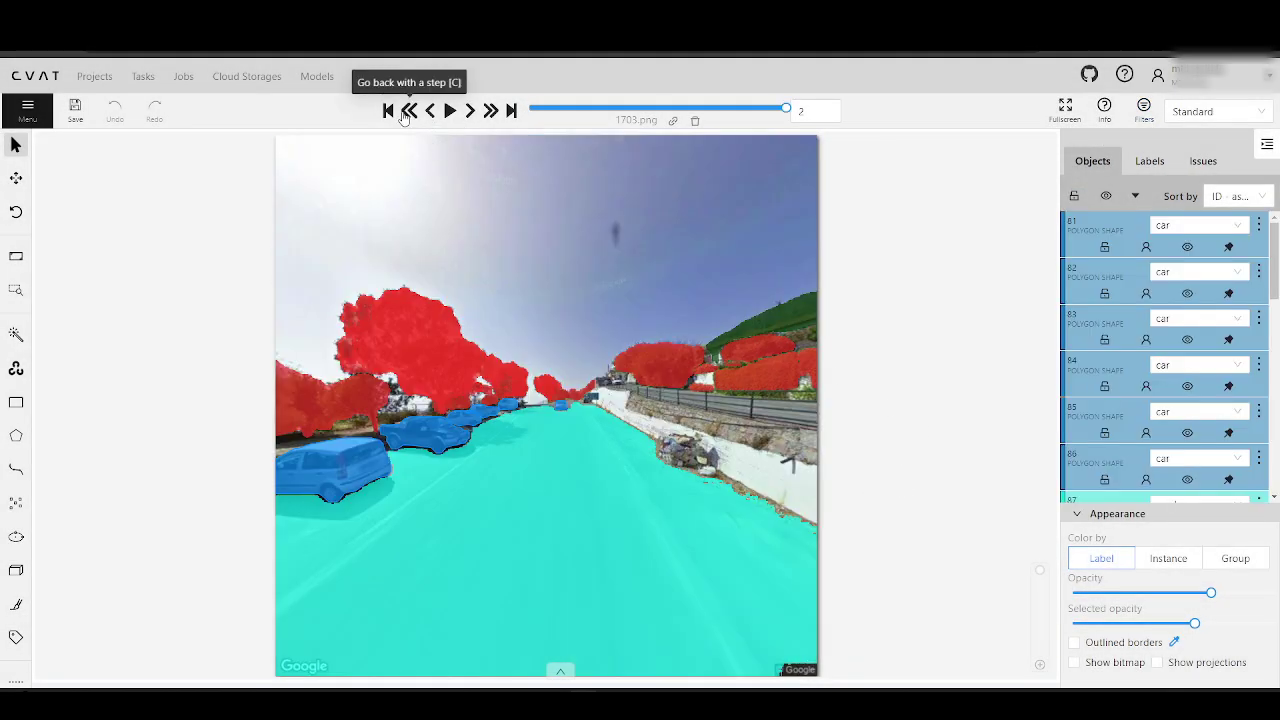
pyautogui.click(409, 111)
pyautogui.click(74, 109)
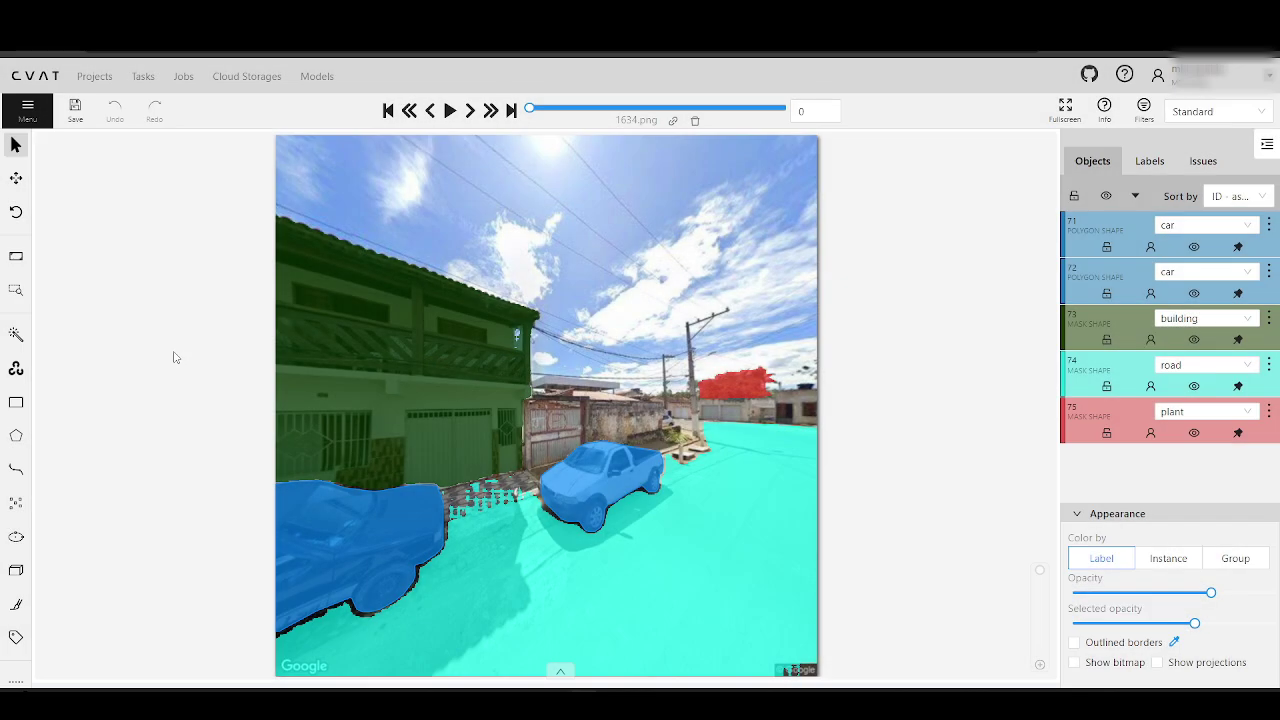
# - Open the annotation job of the Medical Research task and look through the polygon annotations on its first three frames
pyautogui.click(143, 77)
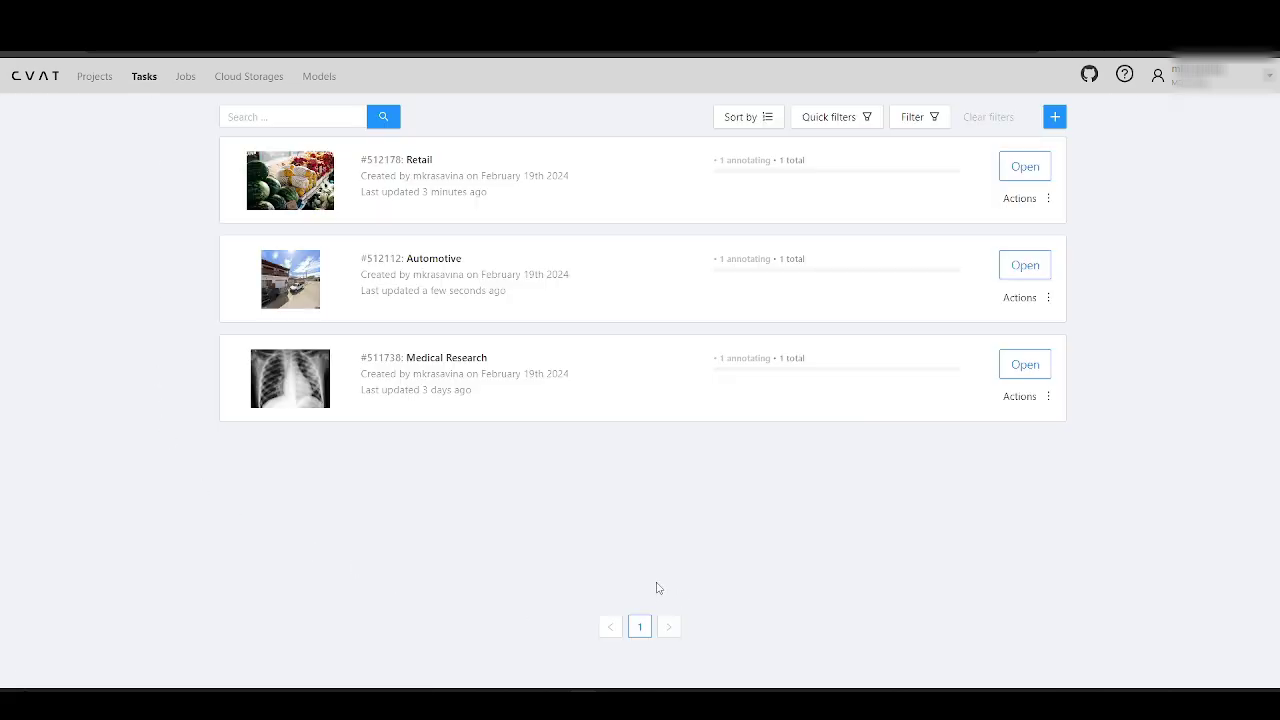
pyautogui.click(1025, 366)
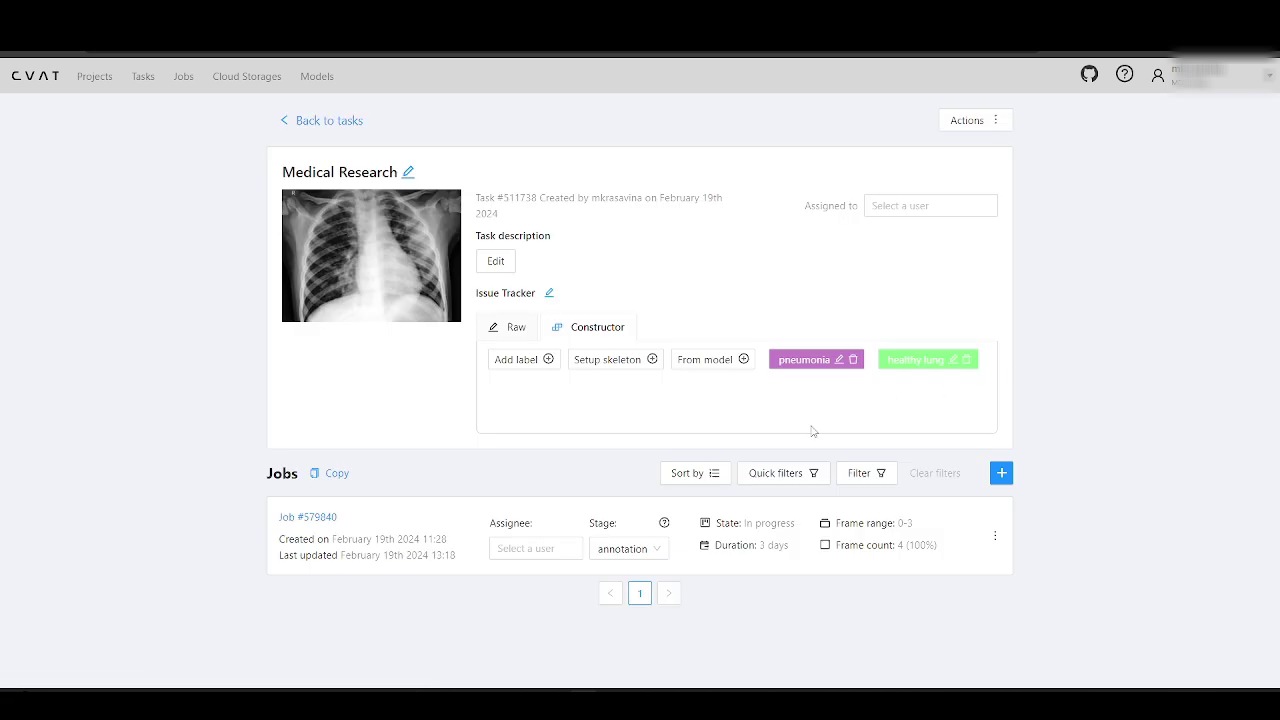
pyautogui.click(308, 518)
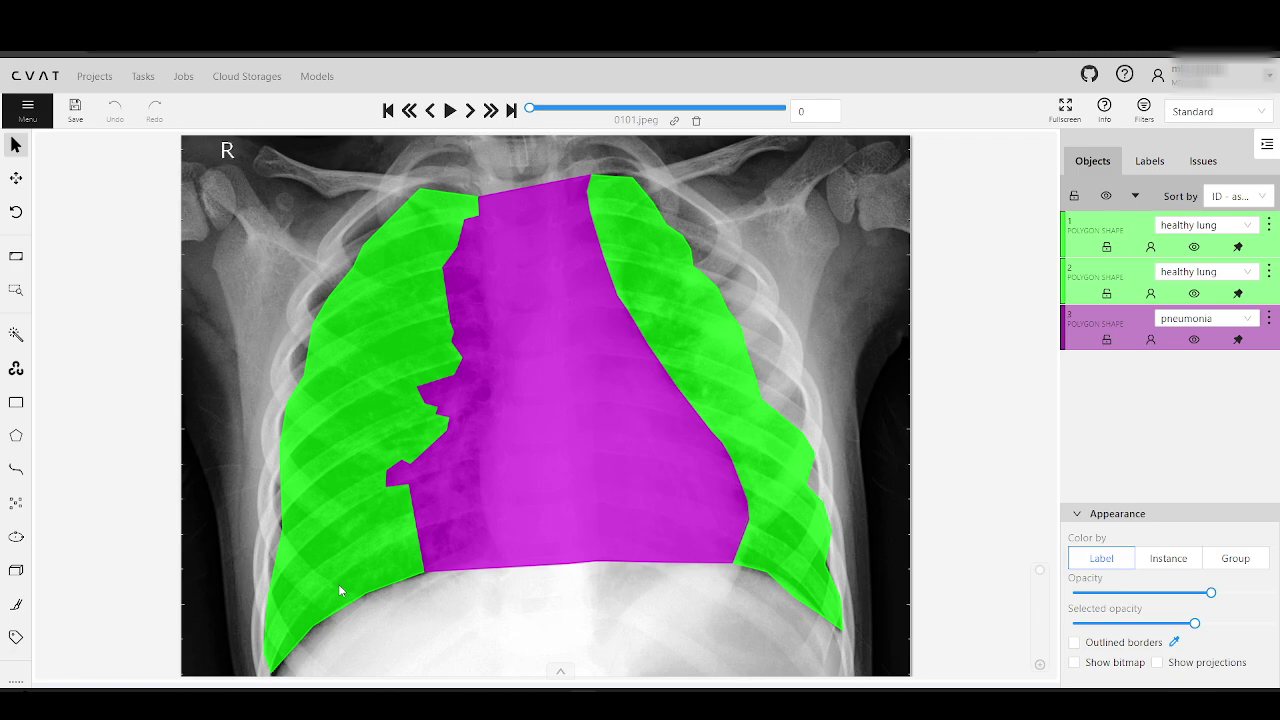
pyautogui.click(470, 111)
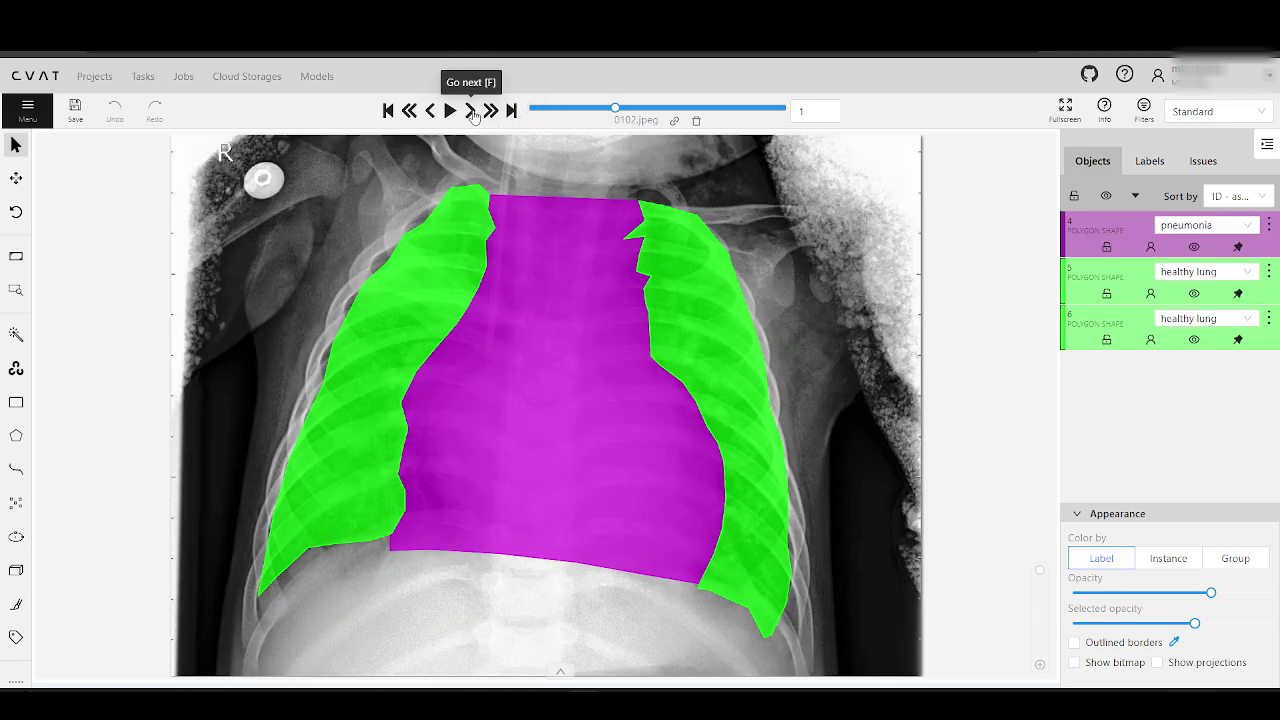
pyautogui.click(472, 112)
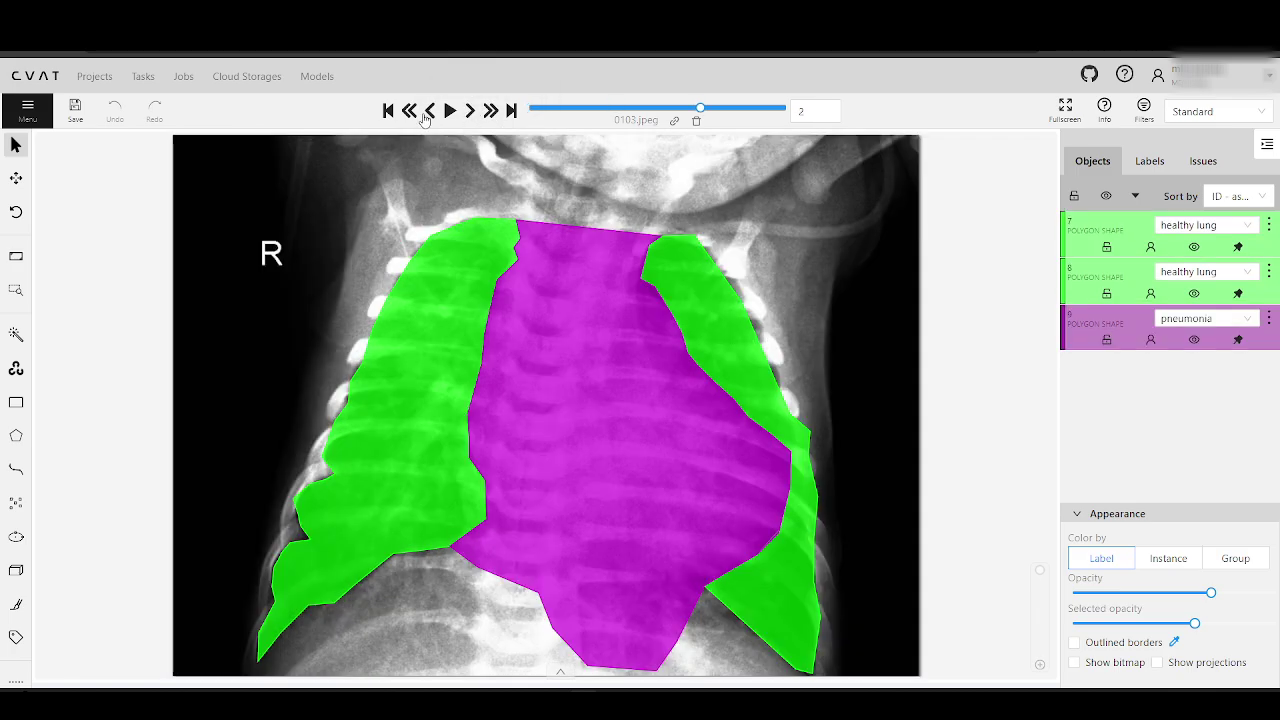
pyautogui.click(431, 111)
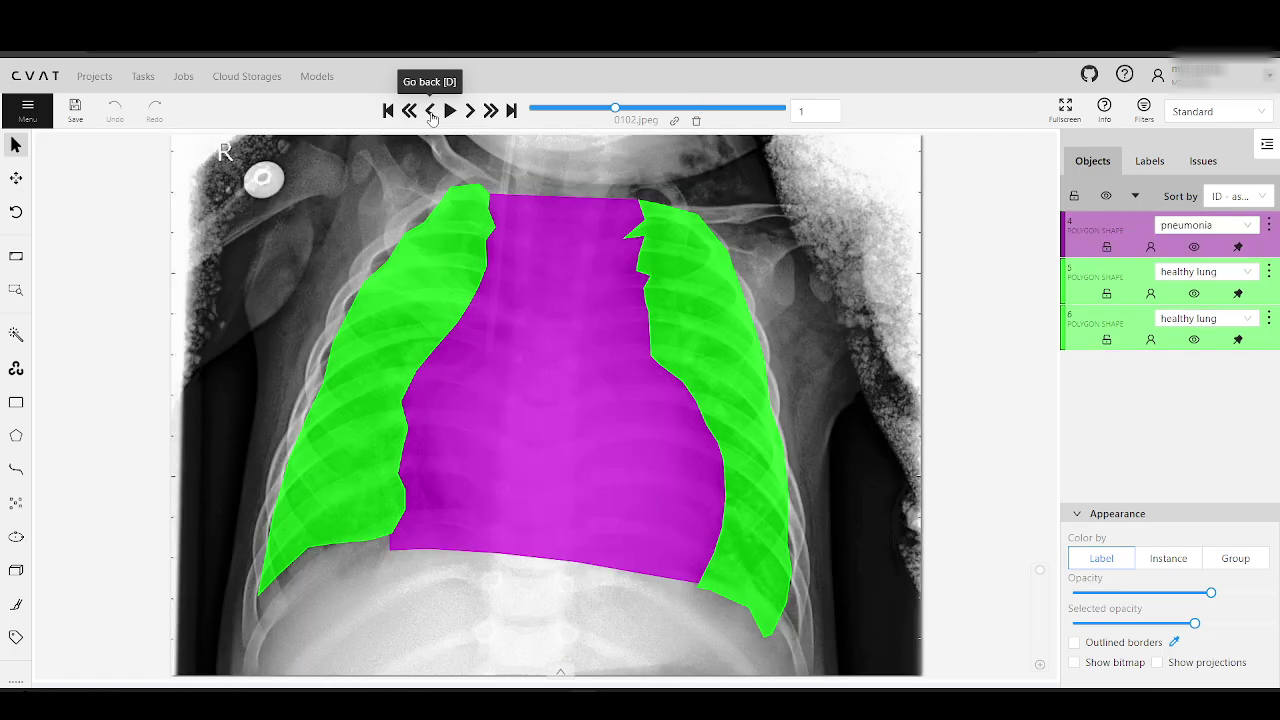
pyautogui.click(431, 111)
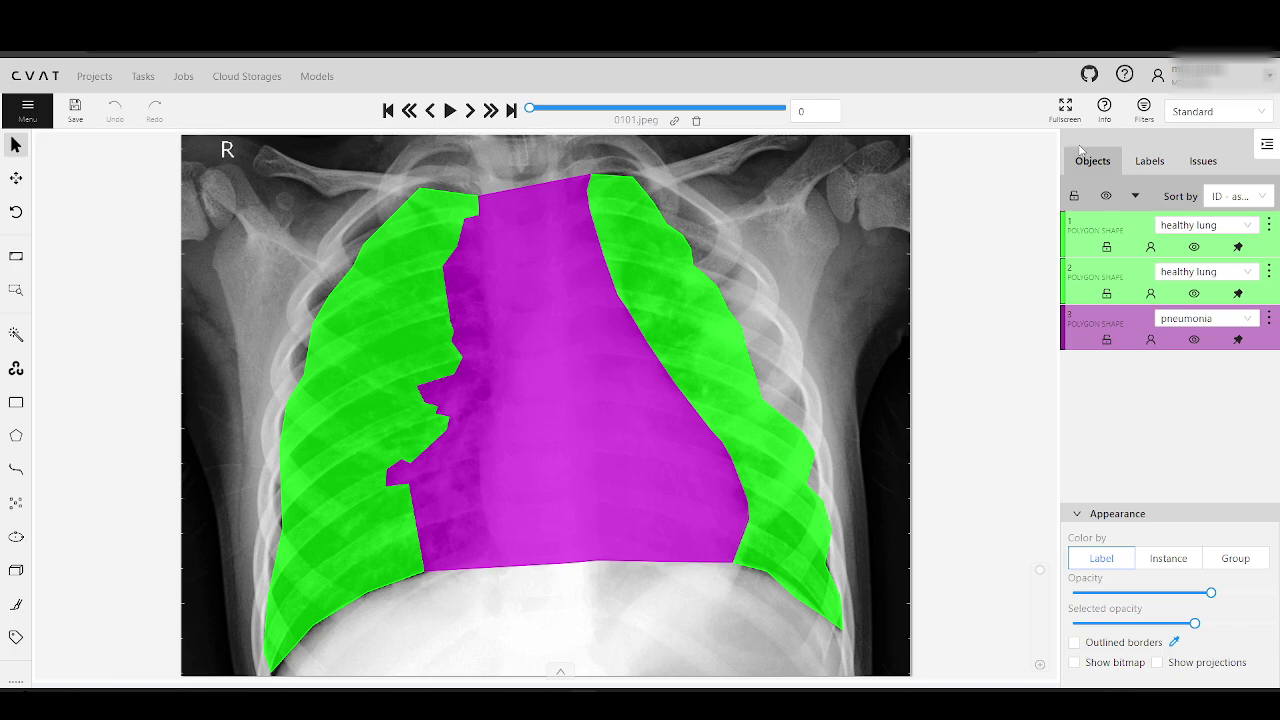
# - Filter the Medical Research job's annotations with a rule where Label equals pneumonia
pyautogui.click(1143, 110)
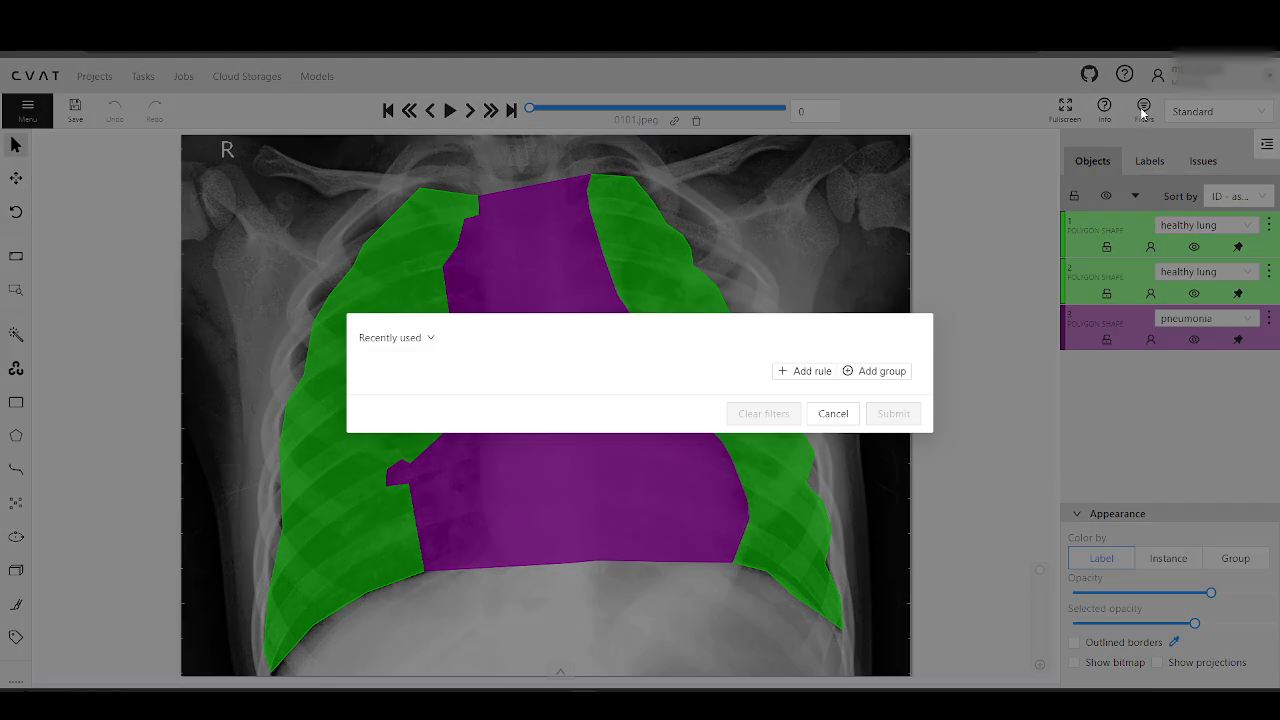
pyautogui.click(798, 371)
pyautogui.click(446, 388)
pyautogui.click(438, 408)
pyautogui.click(533, 385)
pyautogui.click(526, 411)
pyautogui.click(893, 434)
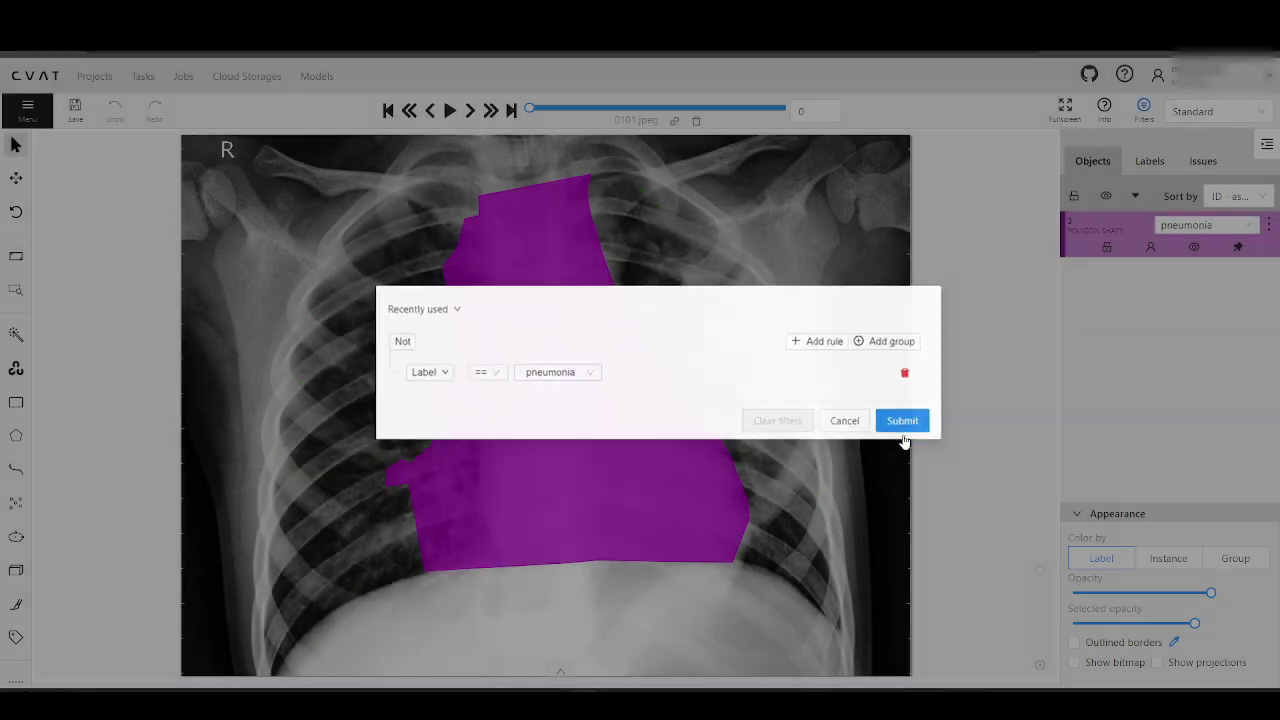
# - Run the polygons to masks shapes converter on the filtered pneumonia annotations for frames 0 to 3 and clear the filter
pyautogui.click(28, 108)
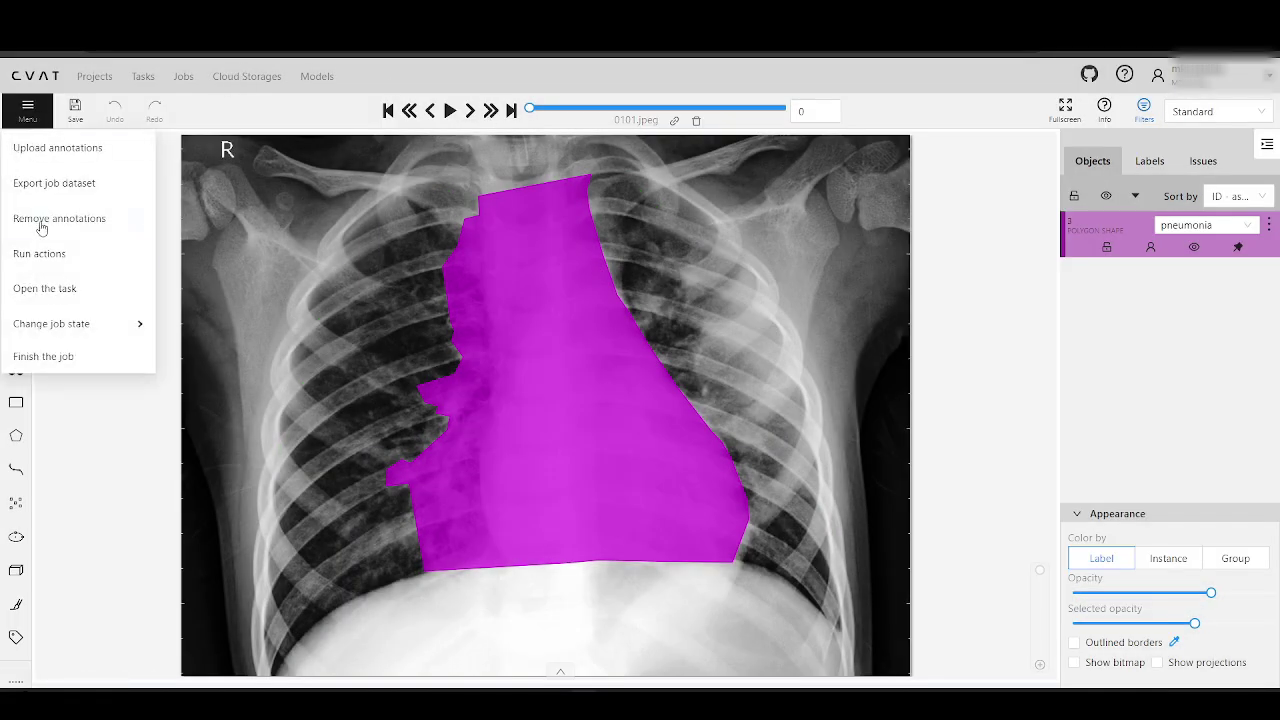
pyautogui.click(40, 251)
pyautogui.click(551, 288)
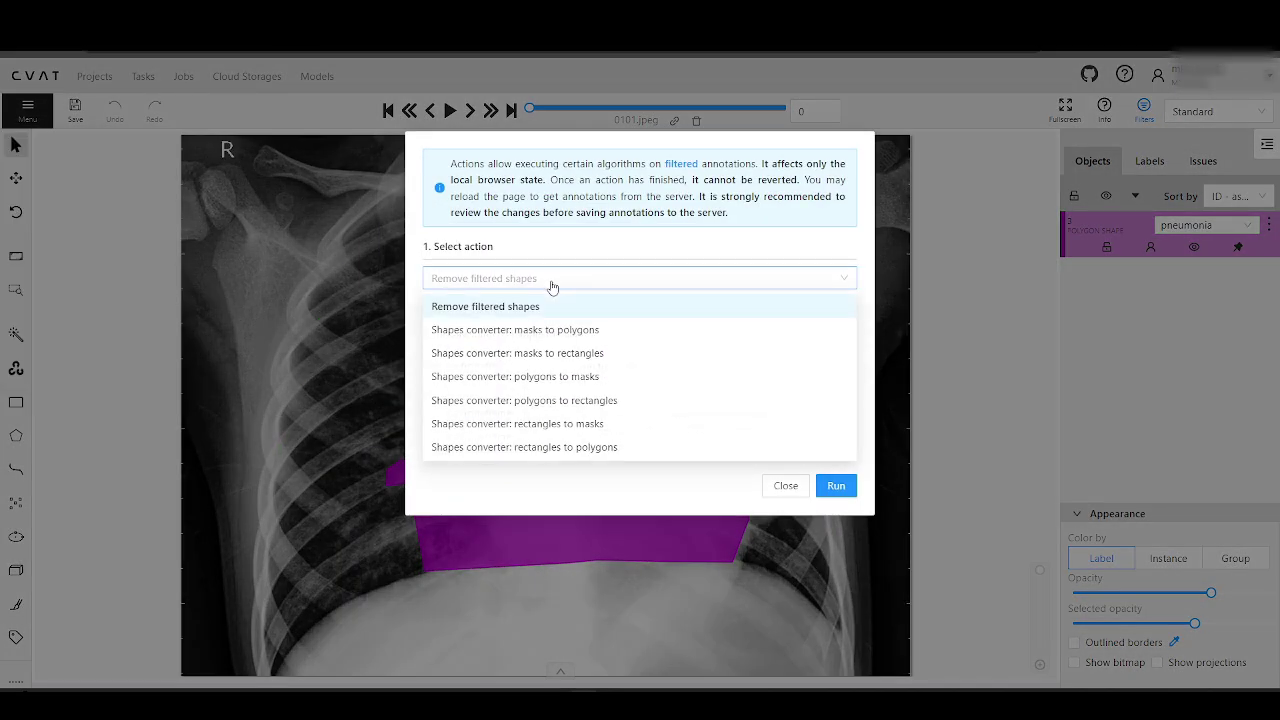
pyautogui.click(530, 377)
pyautogui.click(507, 362)
pyautogui.press('Tab')
pyautogui.click(645, 399)
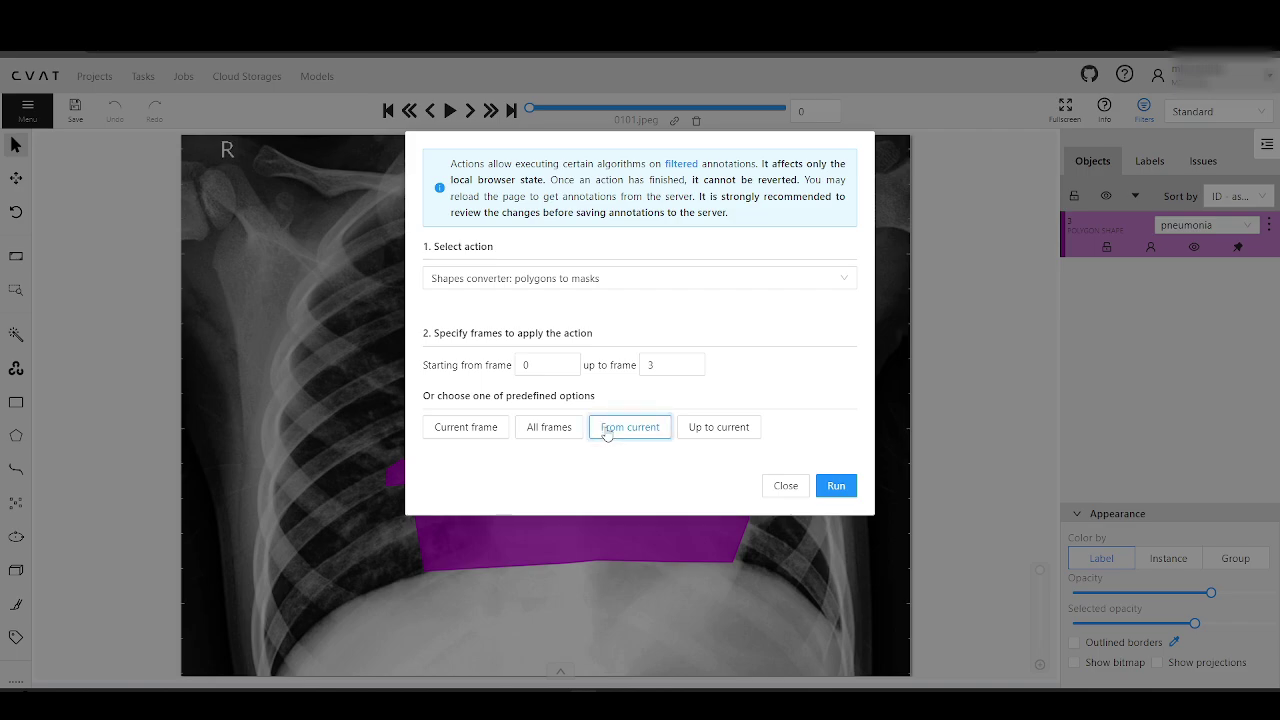
pyautogui.click(843, 487)
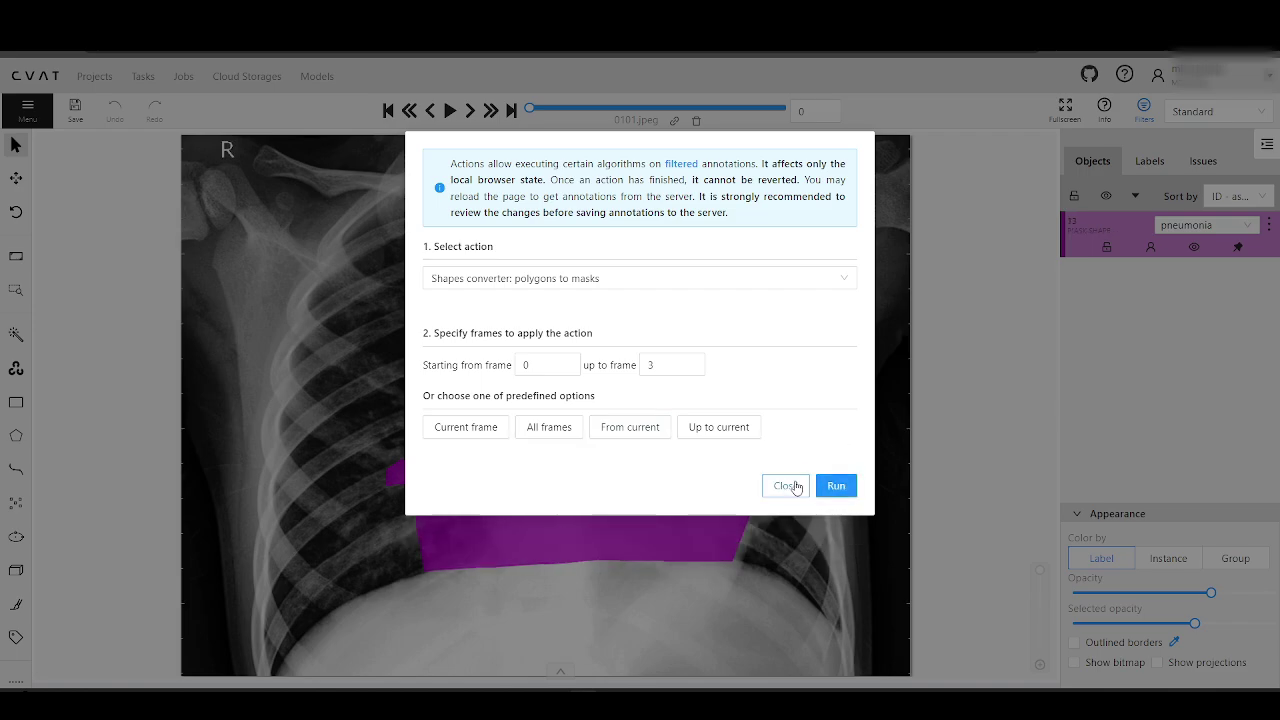
pyautogui.click(793, 487)
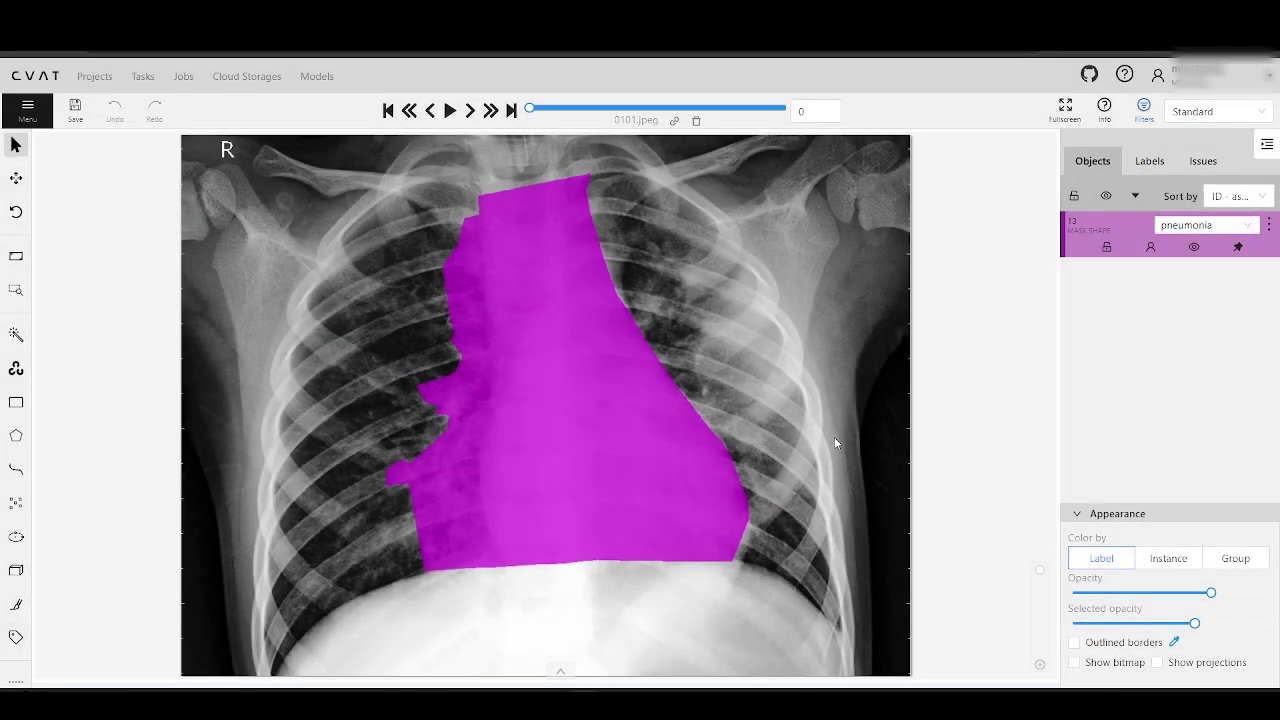
pyautogui.click(1143, 108)
pyautogui.click(760, 431)
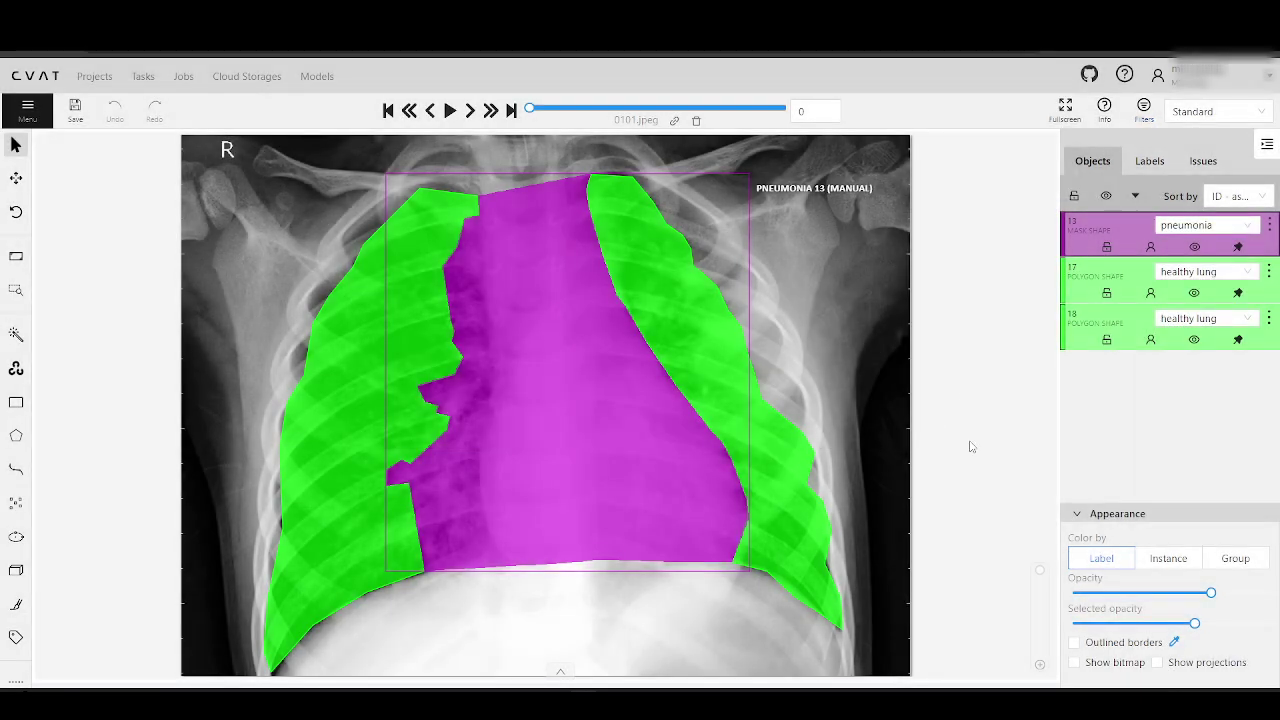
# - Save the Medical Research job after checking its pneumonia masks on the following frames, and return to the task list
pyautogui.click(470, 110)
pyautogui.click(470, 110)
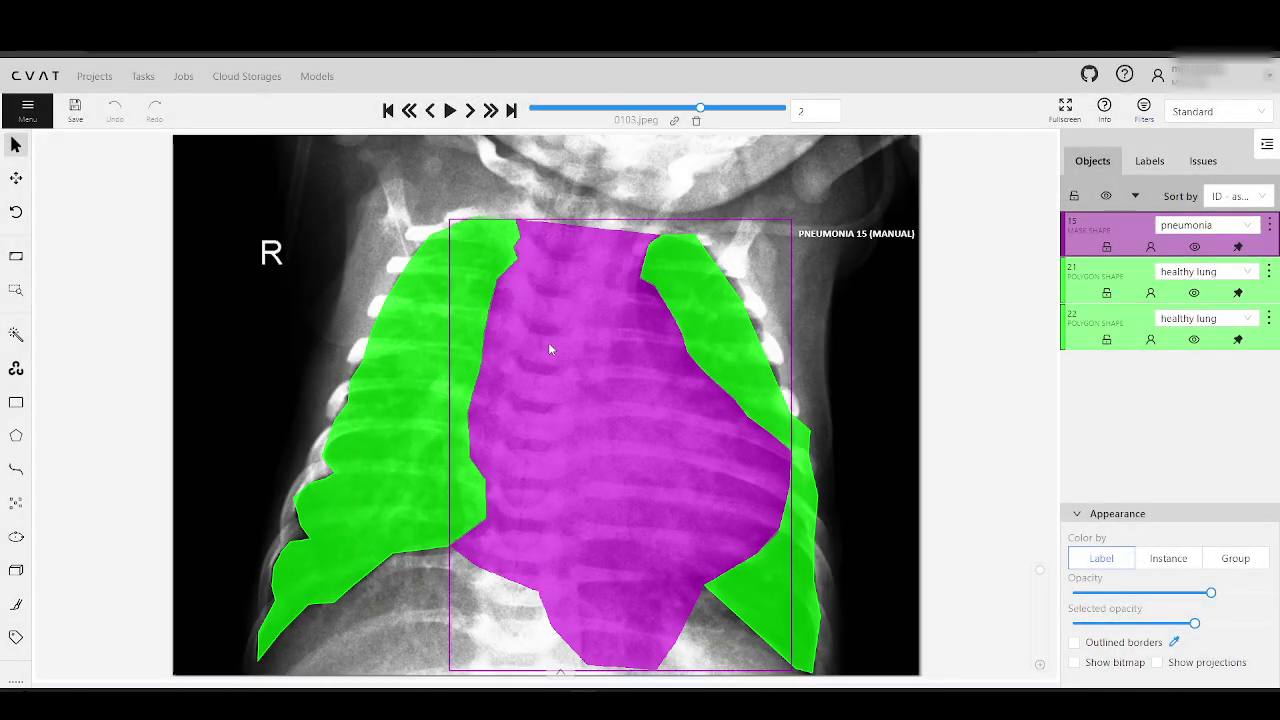
pyautogui.click(75, 110)
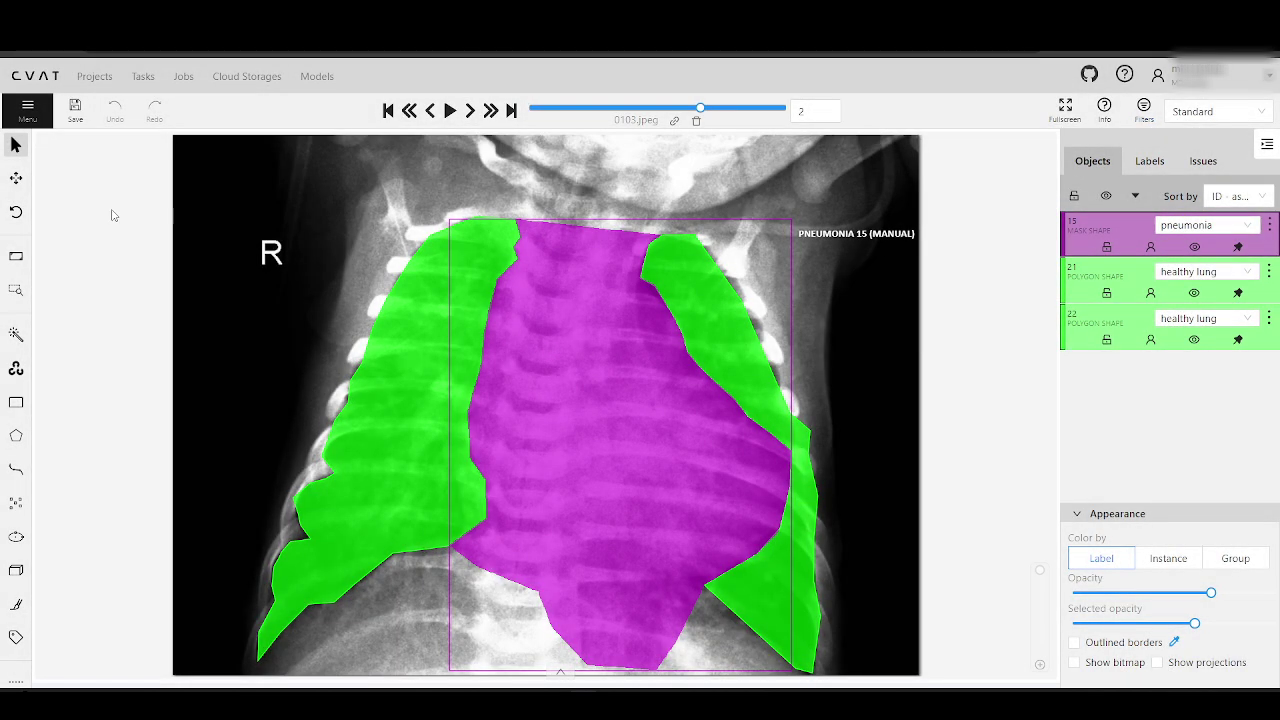
pyautogui.click(155, 75)
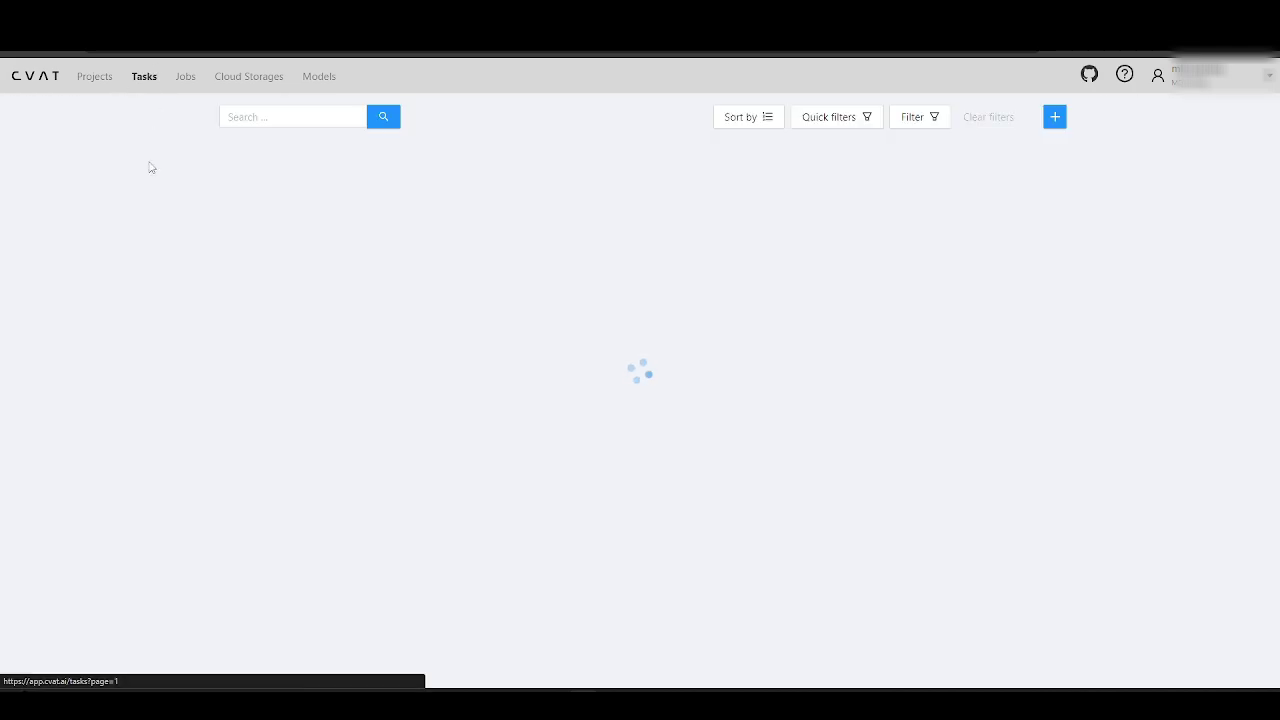